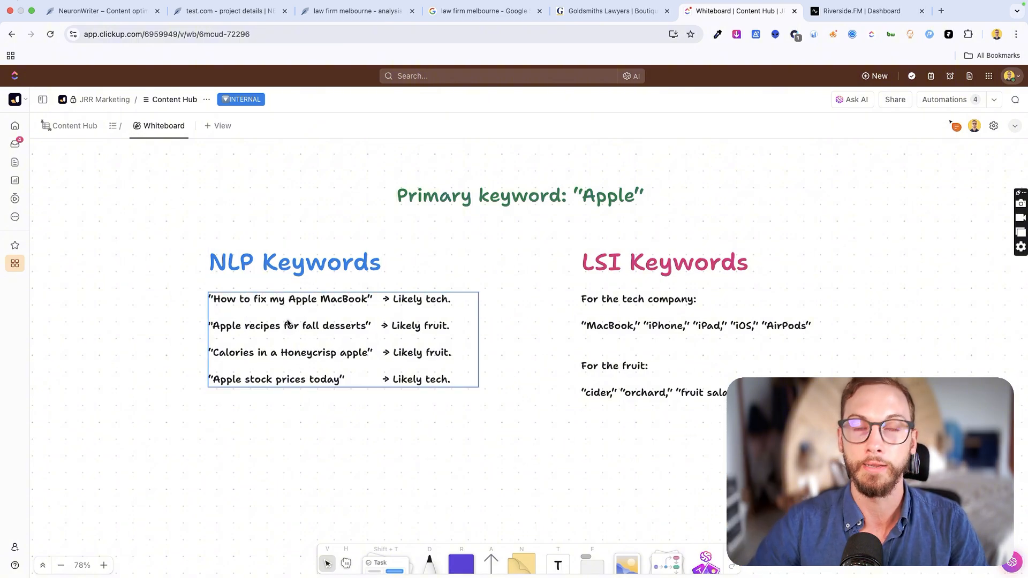
- Look over the NeuronWriter homepage and find the Goldsmiths Lawyers listing in the Google results for "law firm melbourne"
{"action": "left_click", "coordinate": [104, 11]}
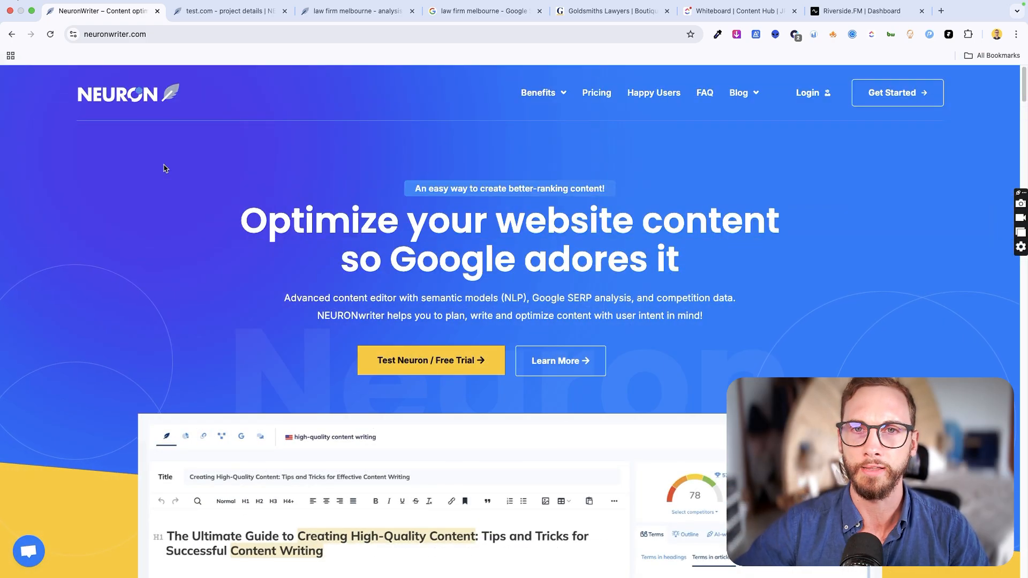
{"action": "scroll", "coordinate": [164, 168], "scroll_direction": "down", "scroll_amount": 8}
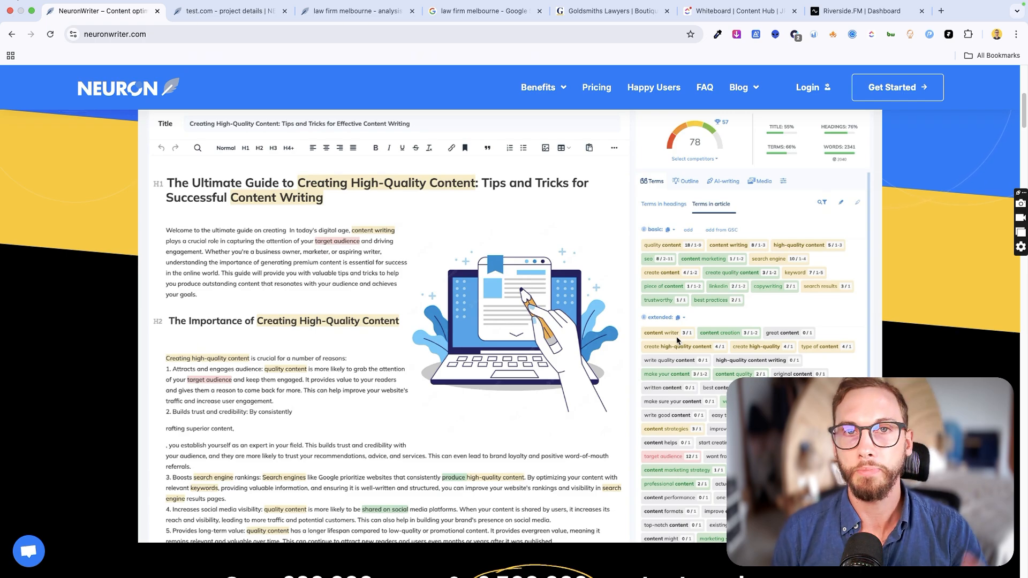
{"action": "left_click", "coordinate": [482, 11]}
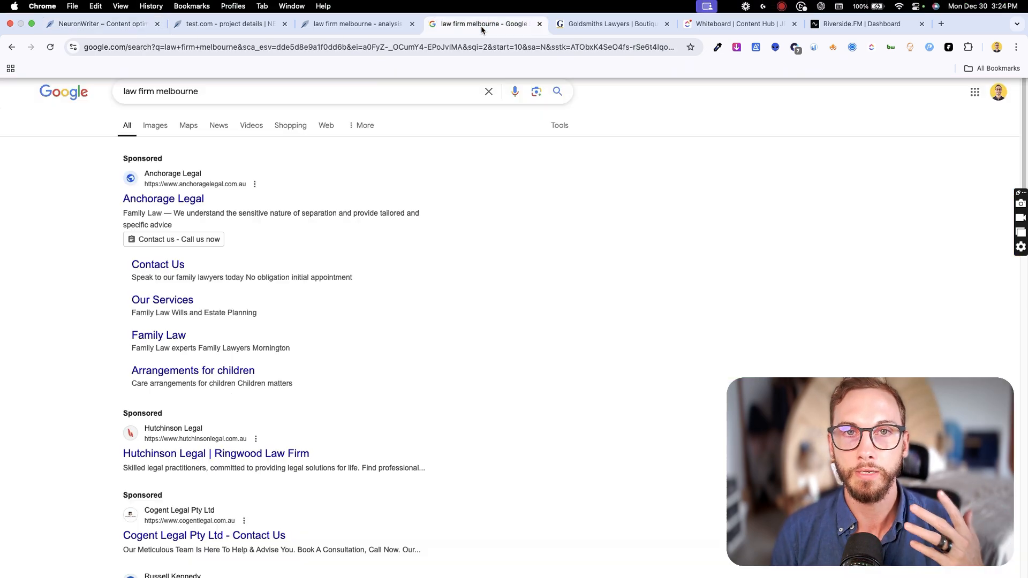
{"action": "scroll", "coordinate": [251, 196], "scroll_direction": "down", "scroll_amount": 15}
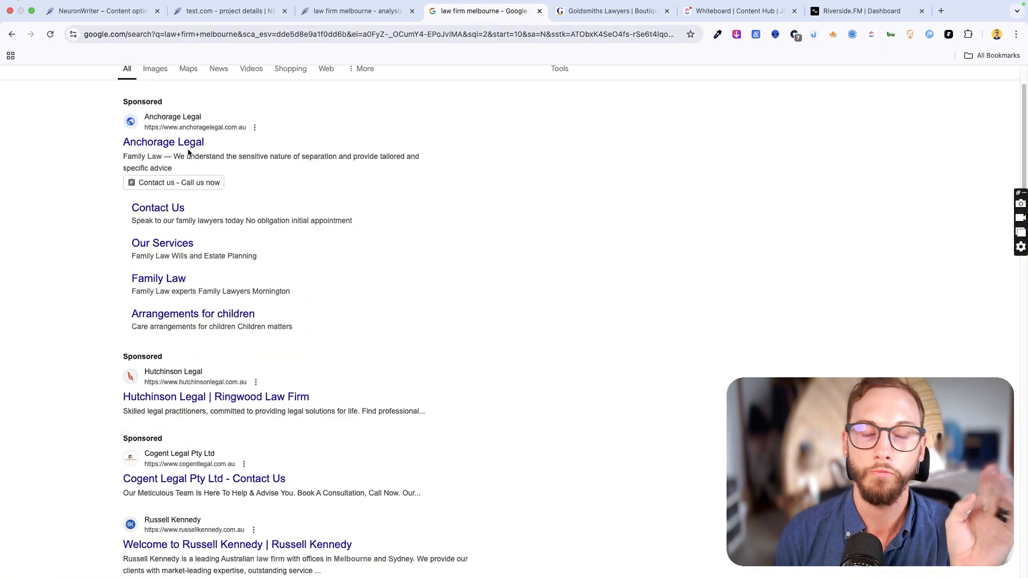
{"action": "scroll", "coordinate": [257, 206], "scroll_direction": "down", "scroll_amount": 4}
{"action": "scroll", "coordinate": [289, 225], "scroll_direction": "up", "scroll_amount": 5}
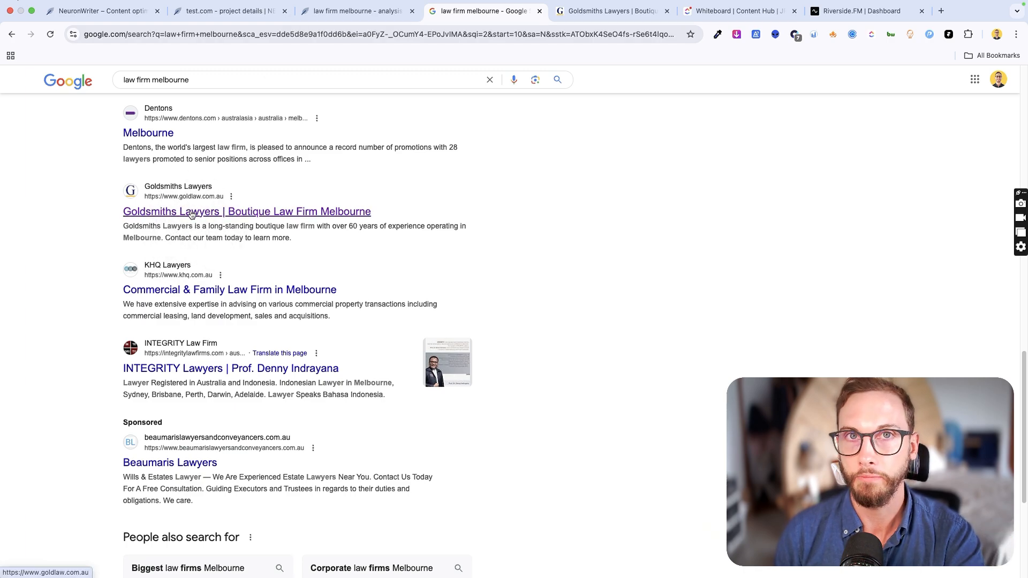
{"action": "scroll", "coordinate": [227, 227], "scroll_direction": "up", "scroll_amount": 3}
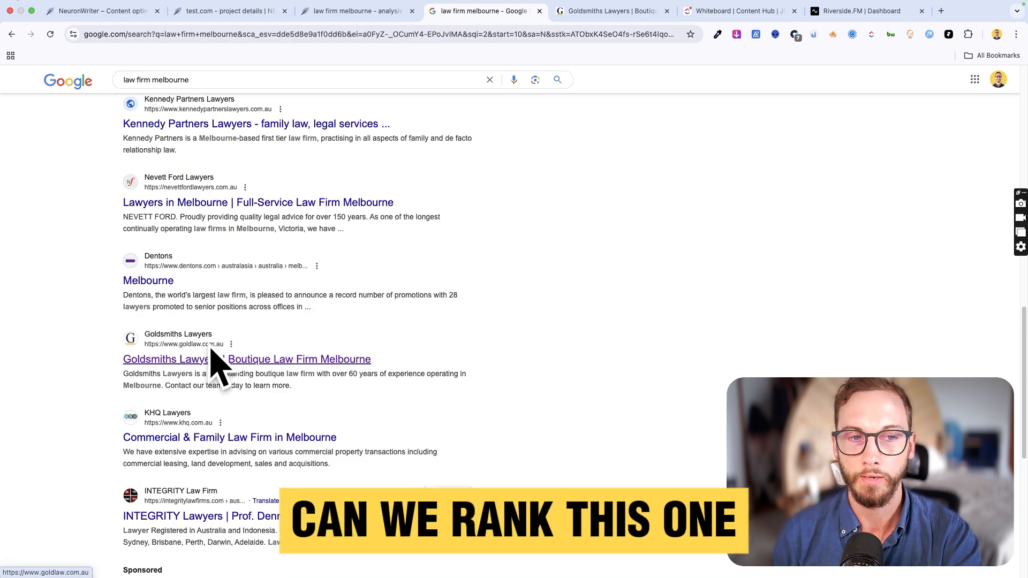
- In the NeuronWriter test.com project, create a new content query for the keyword "law firm melbourne"
{"action": "left_click", "coordinate": [259, 16]}
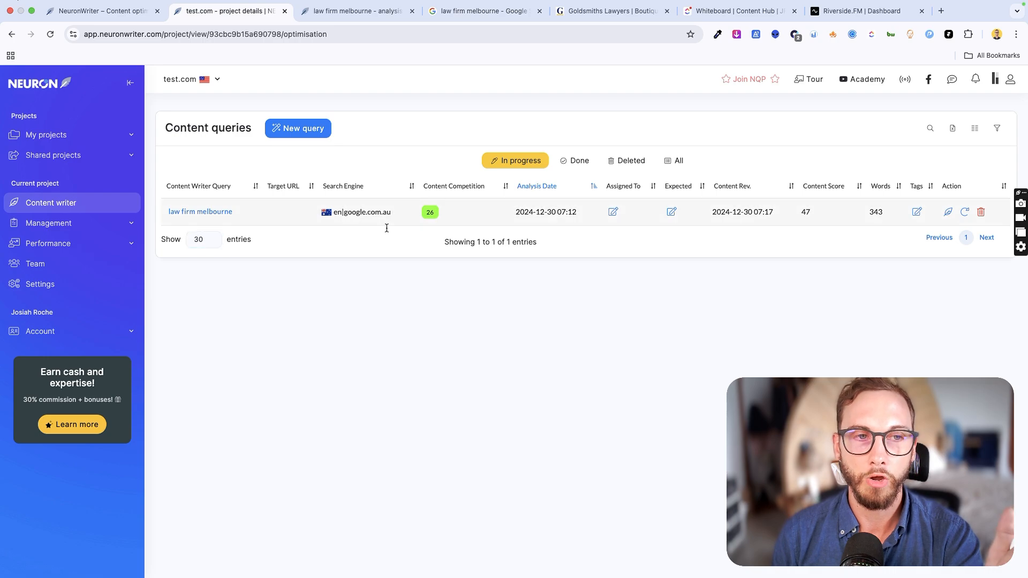
{"action": "left_click", "coordinate": [298, 129]}
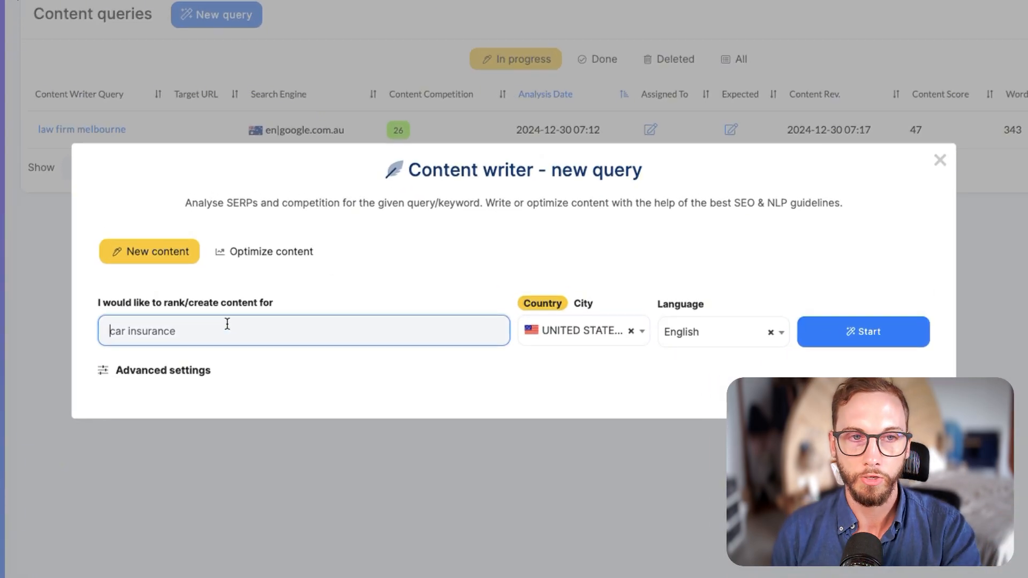
{"action": "type", "text": "la"}
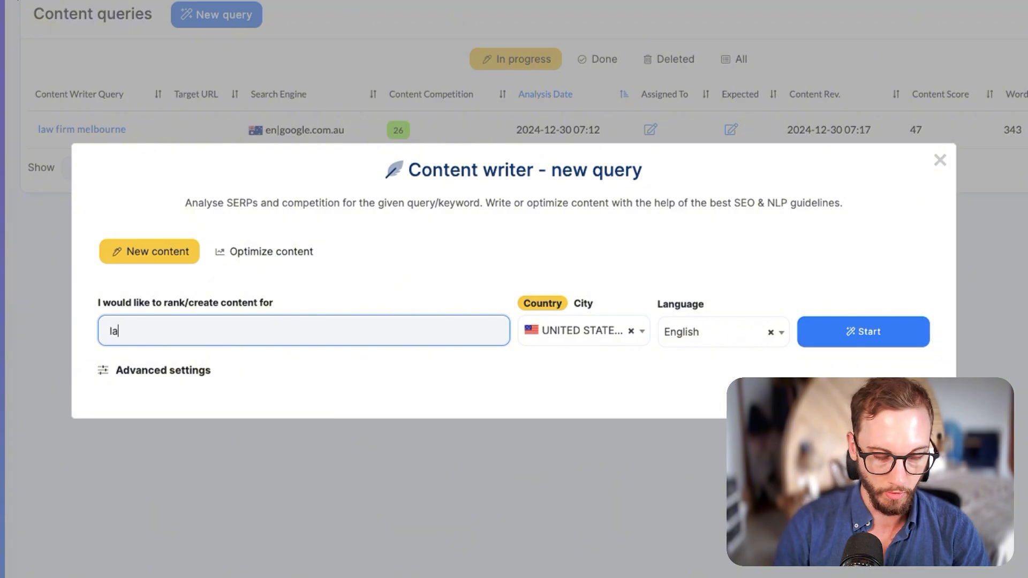
{"action": "type", "text": "w firm melbourne"}
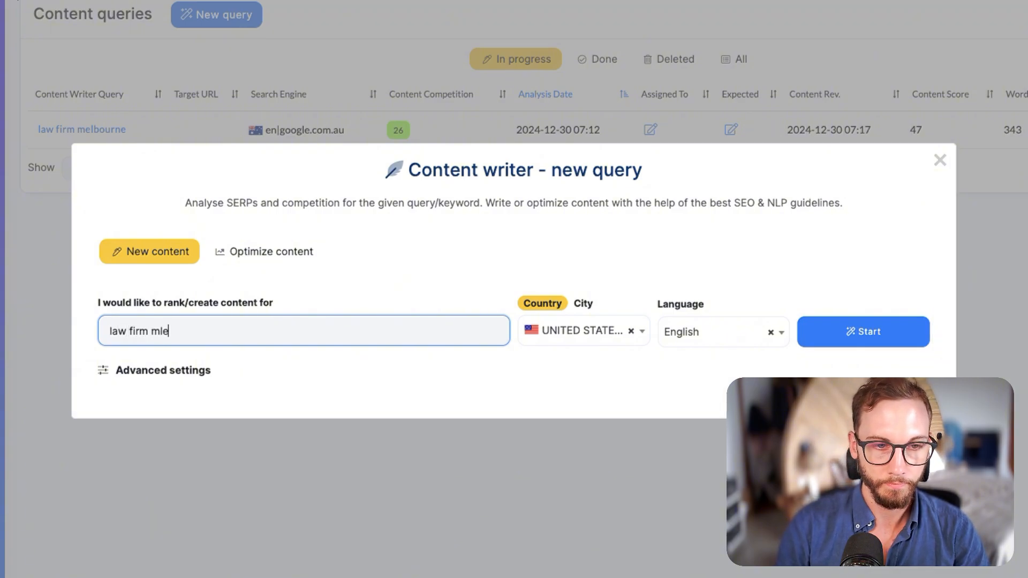
{"action": "key", "text": "BackSpace"}
{"action": "key", "text": "BackSpace"}
{"action": "type", "text": "elbourne"}
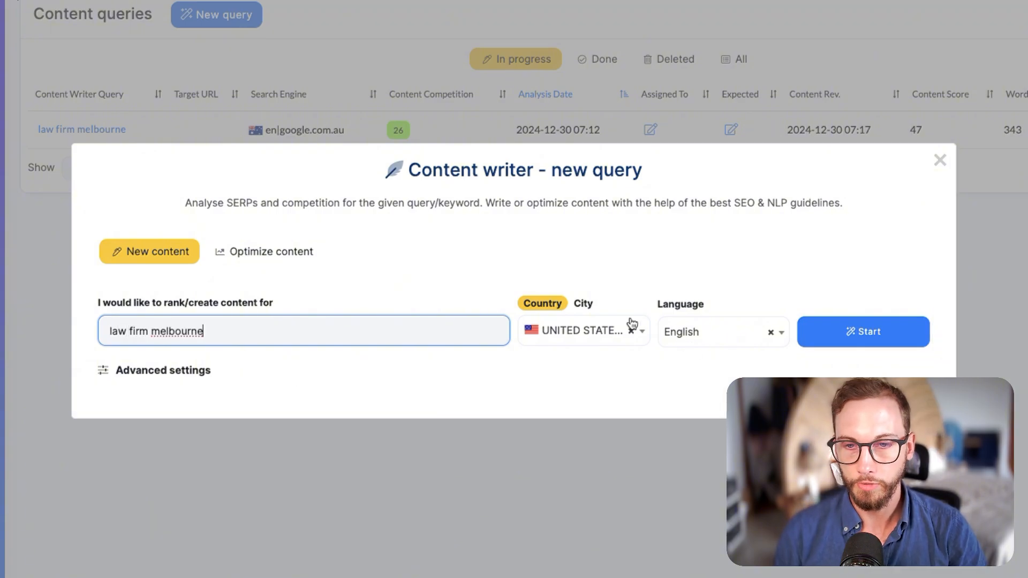
- Set the query's country to Australia and its city to Melbourne, Victoria, Australia [city]
{"action": "left_click", "coordinate": [630, 332]}
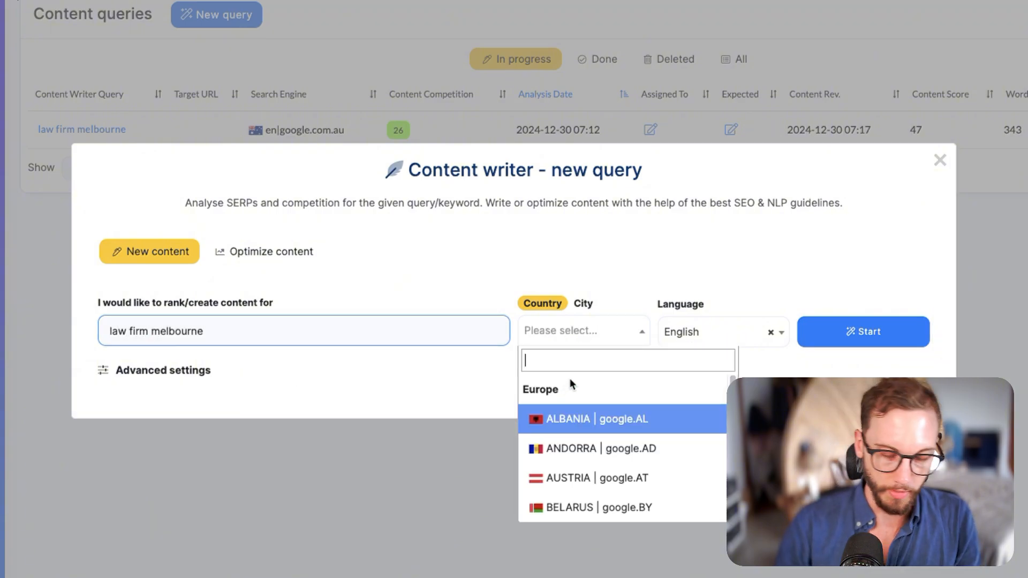
{"action": "type", "text": "aus"}
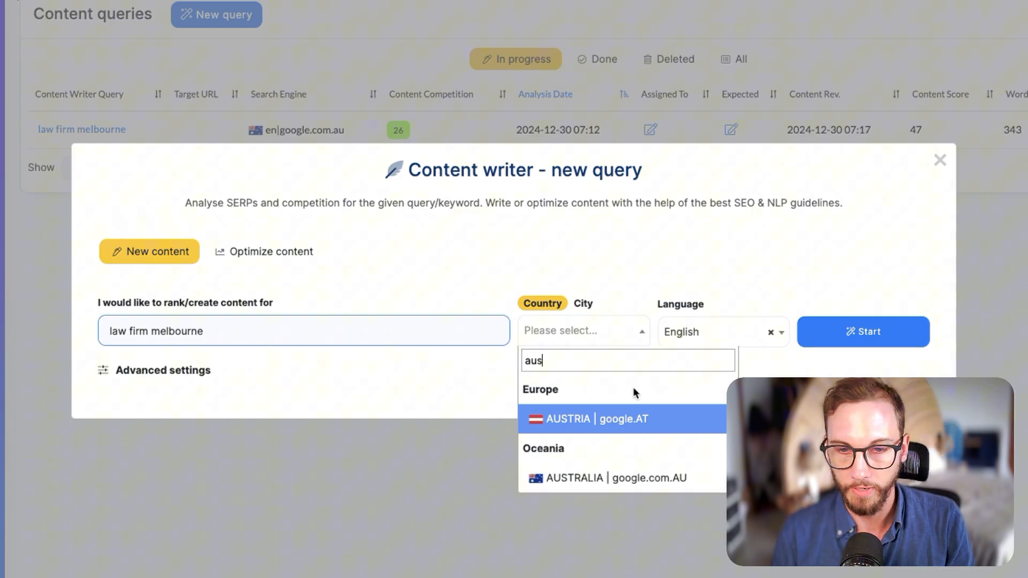
{"action": "left_click", "coordinate": [563, 476]}
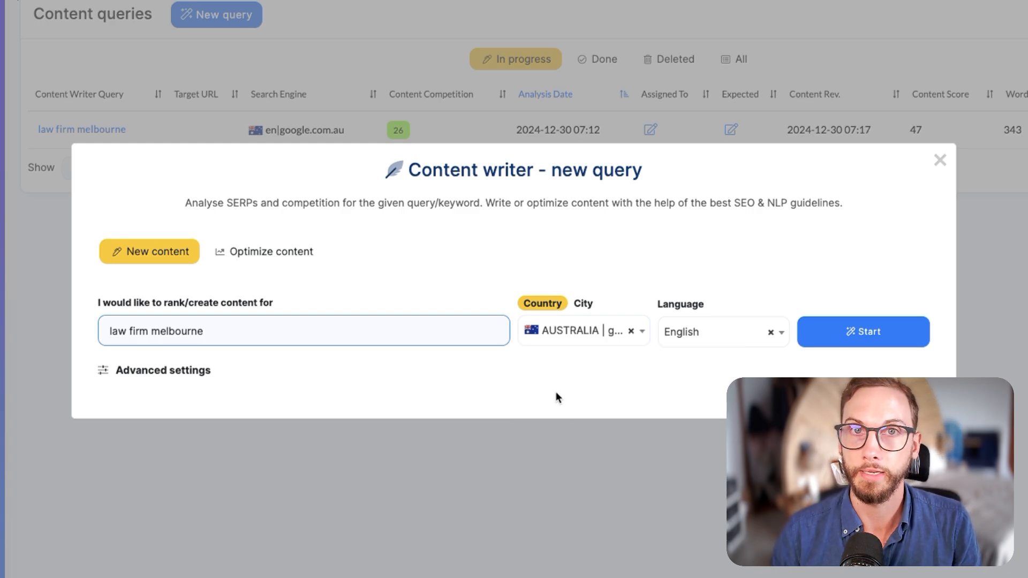
{"action": "left_click", "coordinate": [585, 304]}
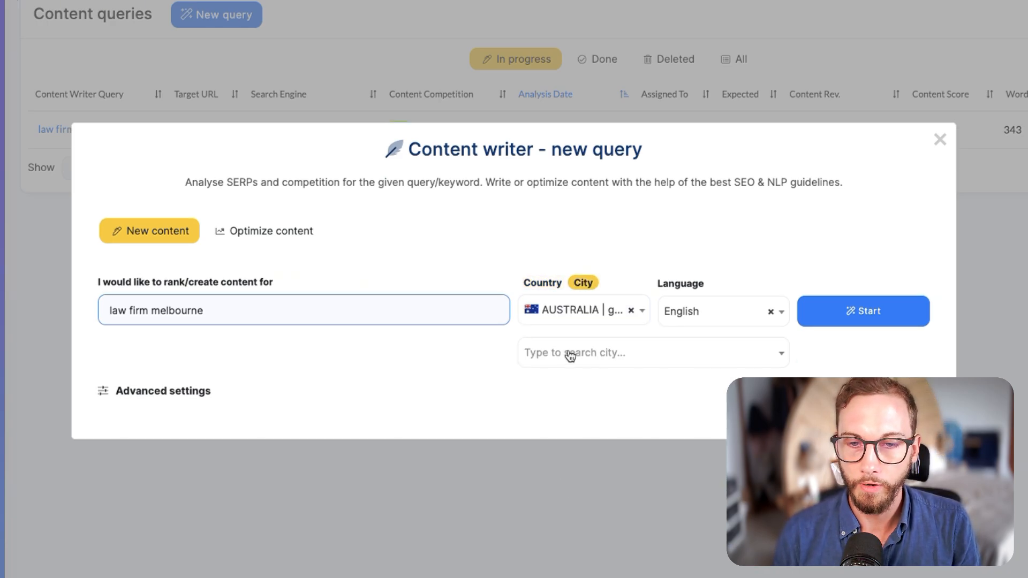
{"action": "left_click", "coordinate": [570, 354]}
{"action": "type", "text": "melb"}
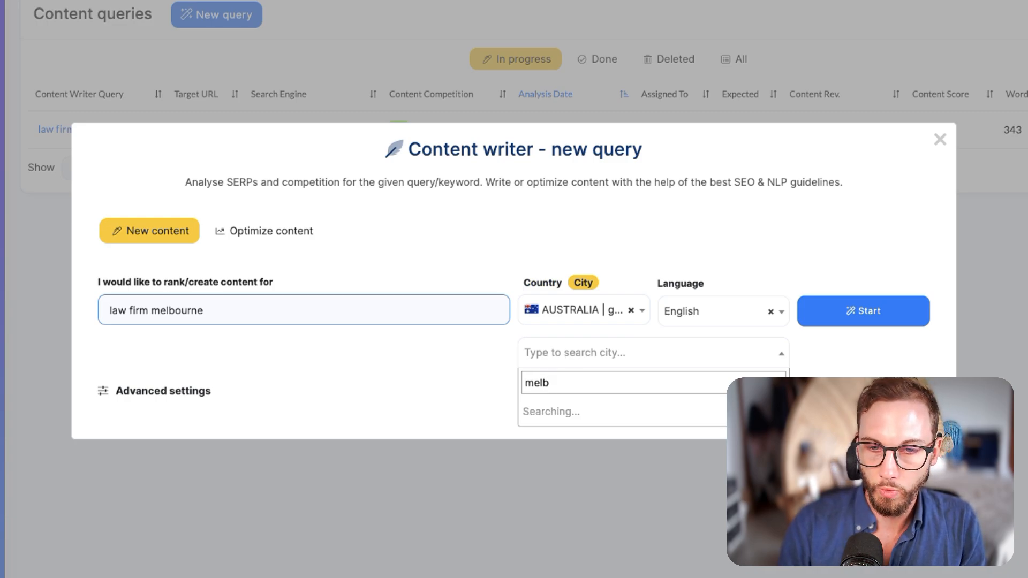
{"action": "type", "text": "ourne"}
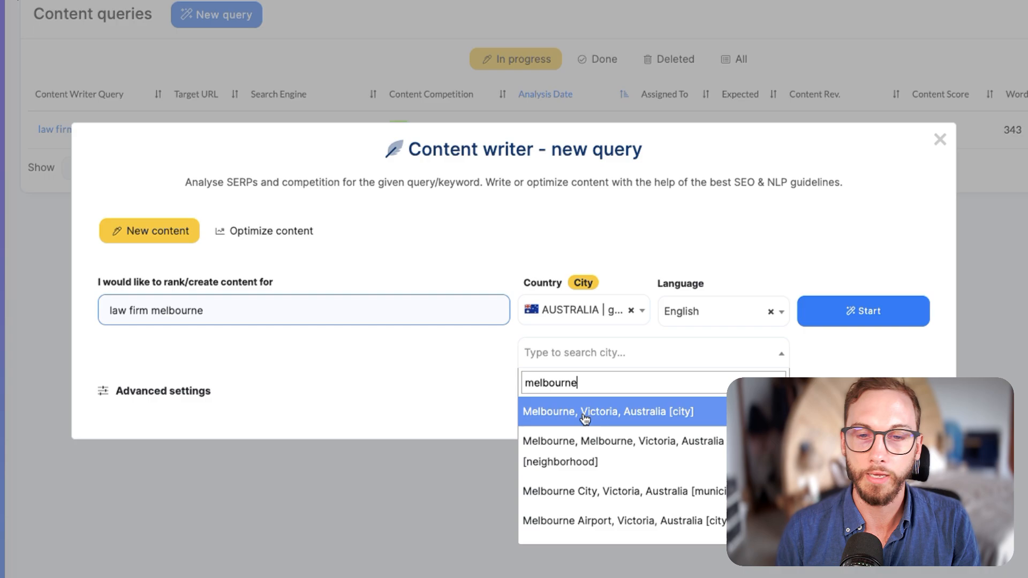
{"action": "left_click", "coordinate": [585, 413]}
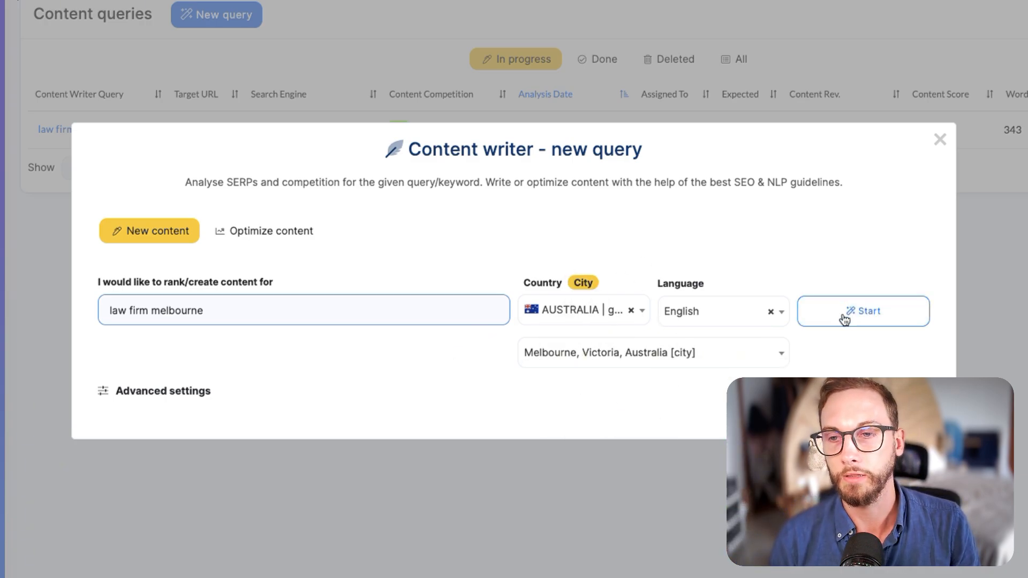
- Expand the query's advanced settings and inspect the custom URL and additional keyword fields
{"action": "left_click", "coordinate": [203, 391]}
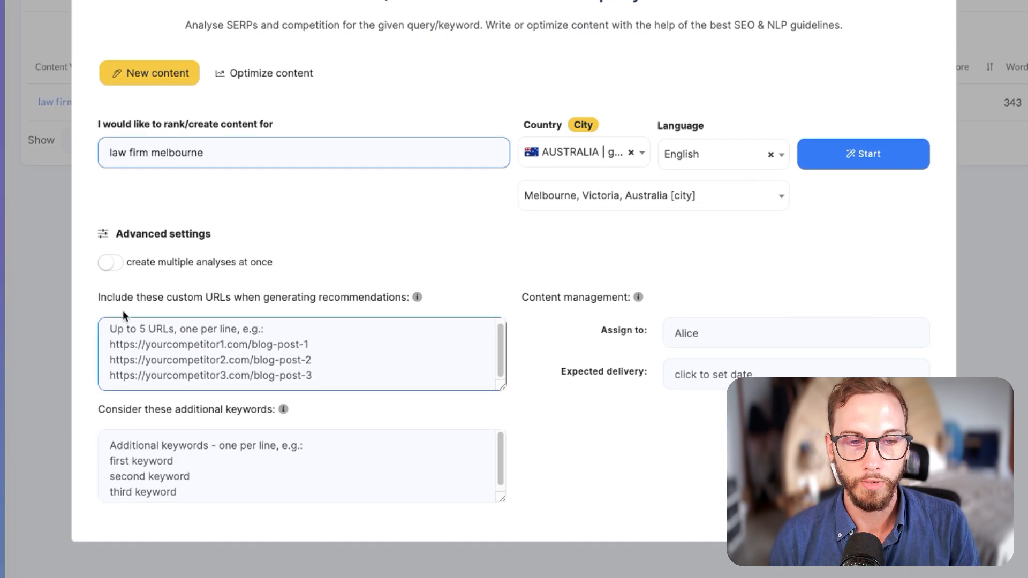
{"action": "left_click", "coordinate": [231, 343]}
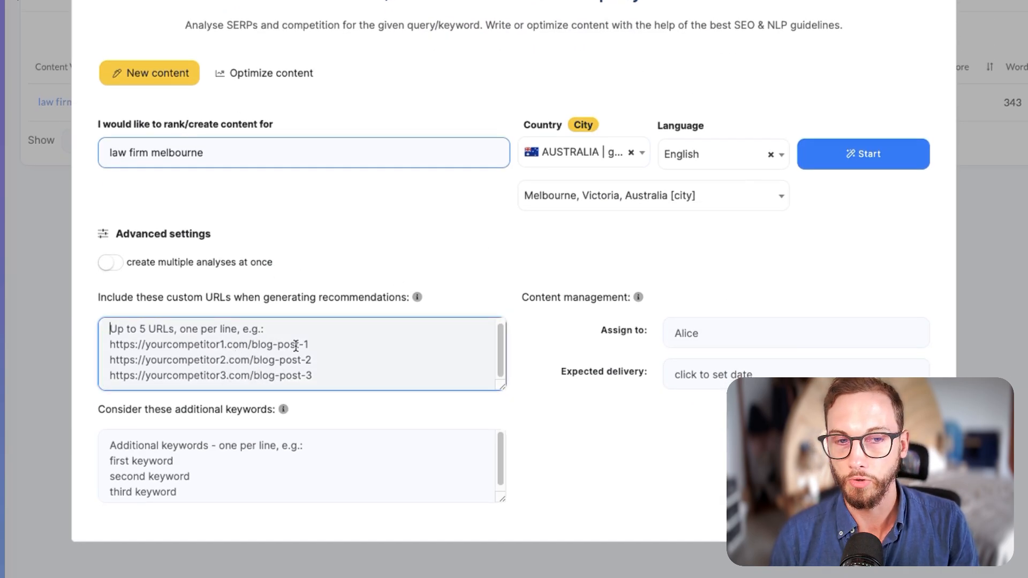
{"action": "left_click", "coordinate": [231, 471]}
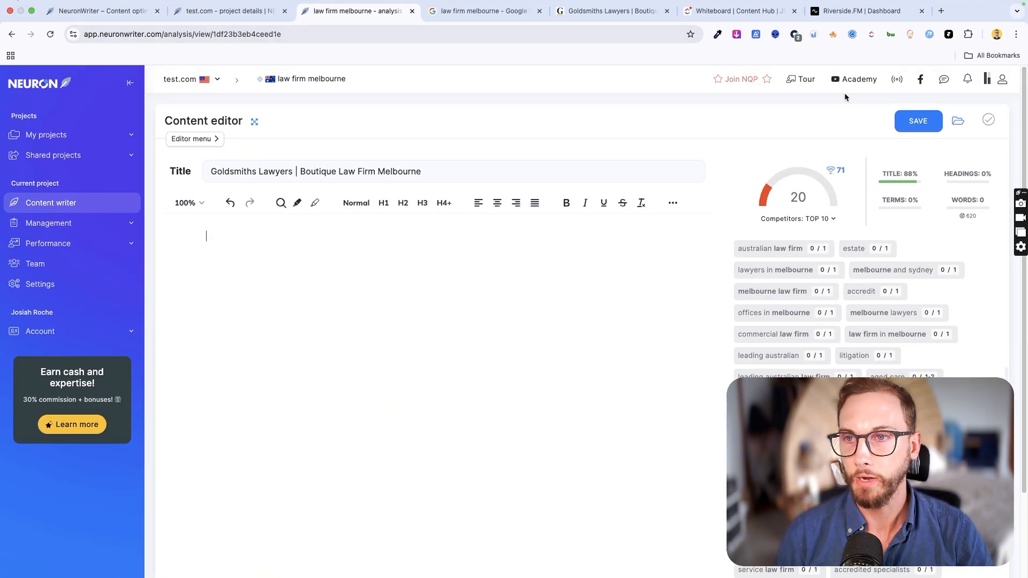
- In the law firm melbourne analysis, view the competitor selection options and the basic terms suggested for the article
{"action": "mouse_move", "coordinate": [820, 219]}
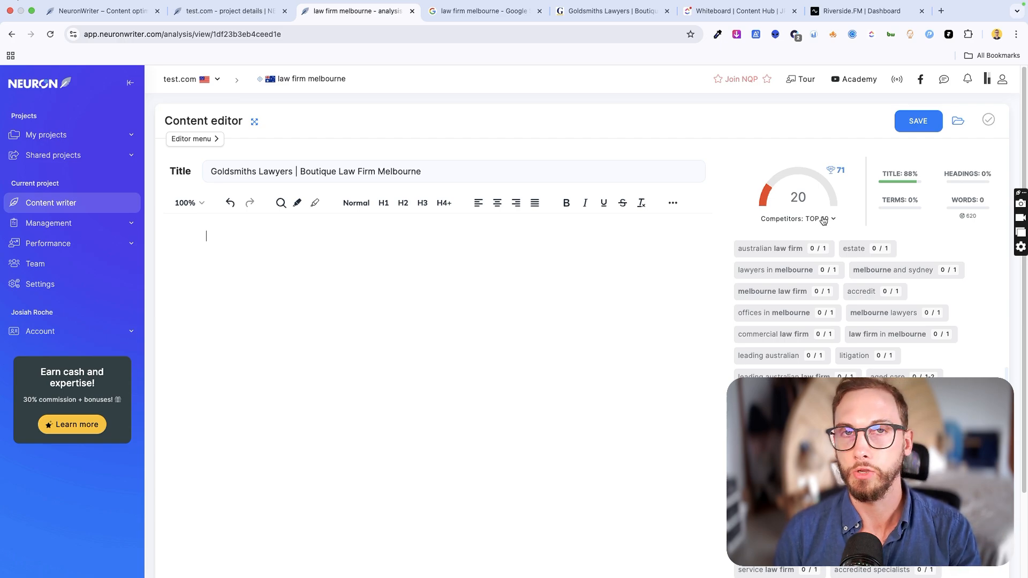
{"action": "left_click", "coordinate": [824, 222]}
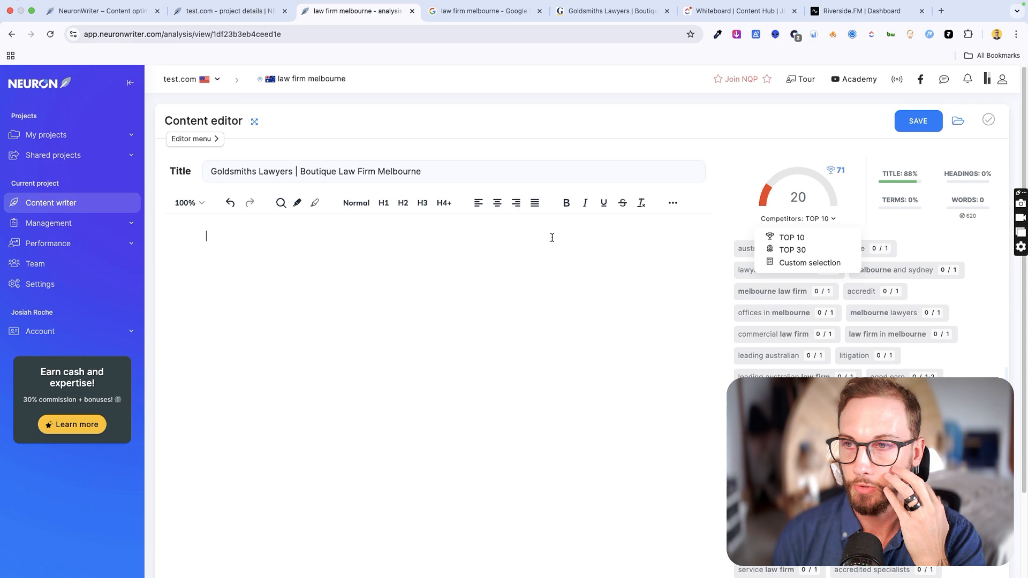
{"action": "left_click", "coordinate": [850, 229]}
{"action": "scroll", "coordinate": [835, 300], "scroll_direction": "up", "scroll_amount": 6}
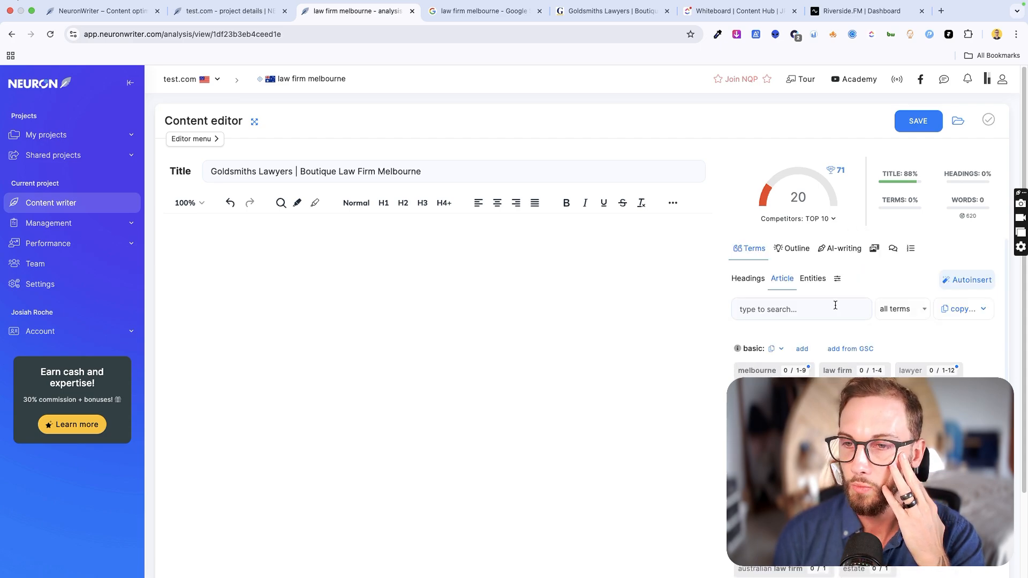
{"action": "scroll", "coordinate": [779, 322], "scroll_direction": "down", "scroll_amount": 2}
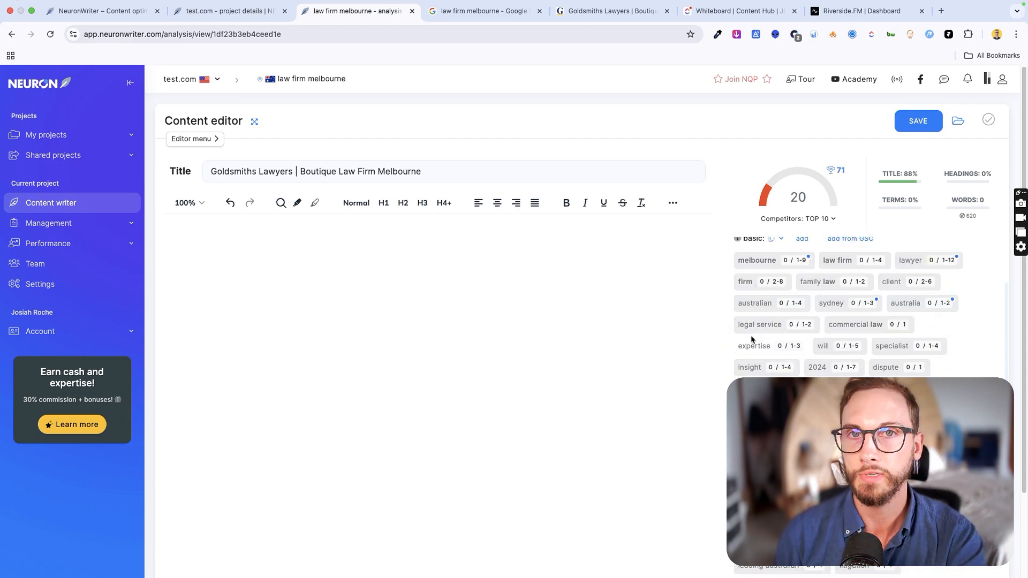
- Revisit the Google results for the keyword and examine the full list of suggested article terms in the content editor
{"action": "left_click", "coordinate": [457, 15]}
{"action": "scroll", "coordinate": [348, 240], "scroll_direction": "up", "scroll_amount": 15}
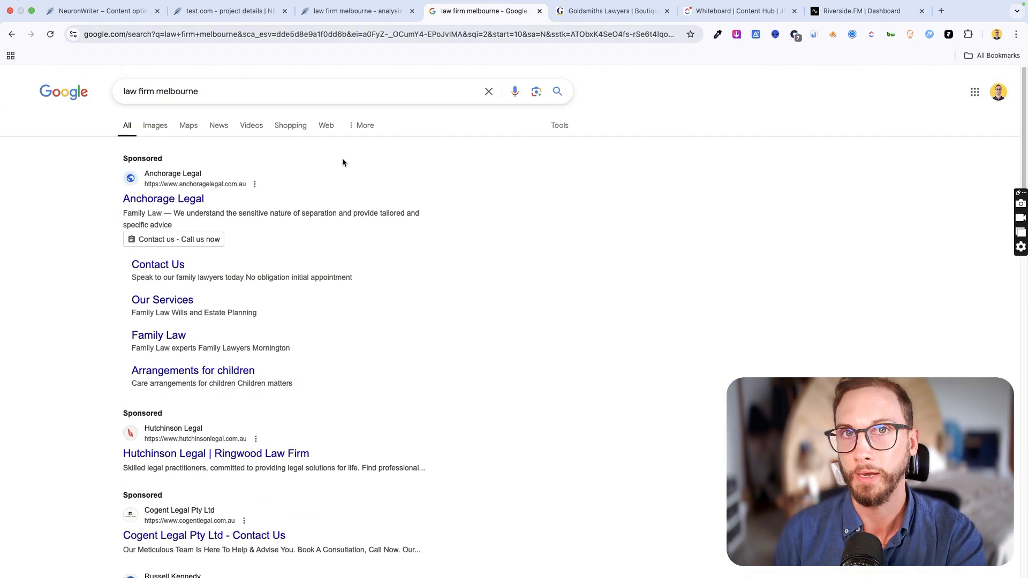
{"action": "left_click", "coordinate": [354, 12]}
{"action": "scroll", "coordinate": [756, 270], "scroll_direction": "up", "scroll_amount": 1}
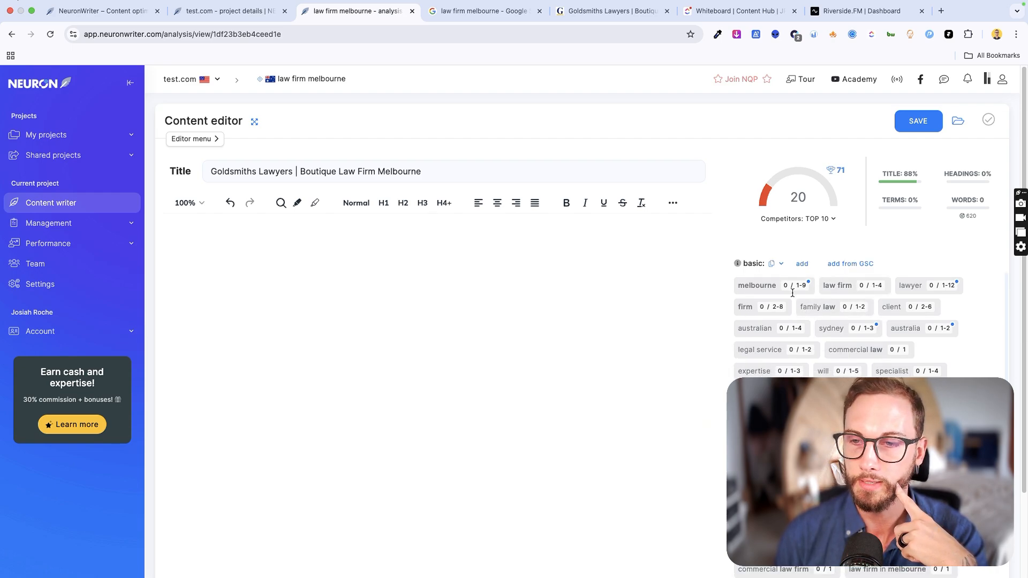
{"action": "scroll", "coordinate": [868, 349], "scroll_direction": "down", "scroll_amount": 1}
{"action": "scroll", "coordinate": [867, 349], "scroll_direction": "down", "scroll_amount": 5}
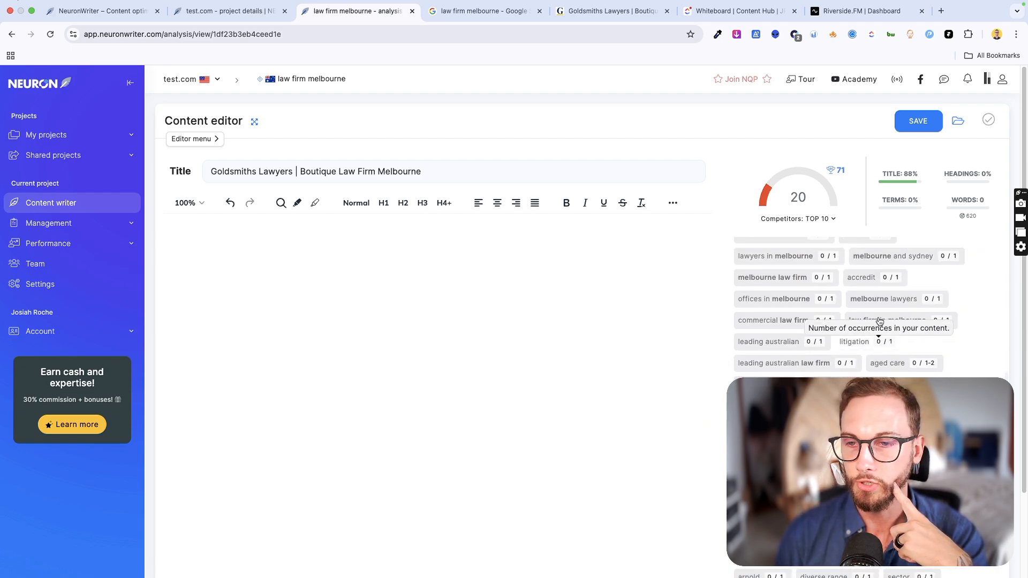
{"action": "scroll", "coordinate": [868, 322], "scroll_direction": "down", "scroll_amount": 4}
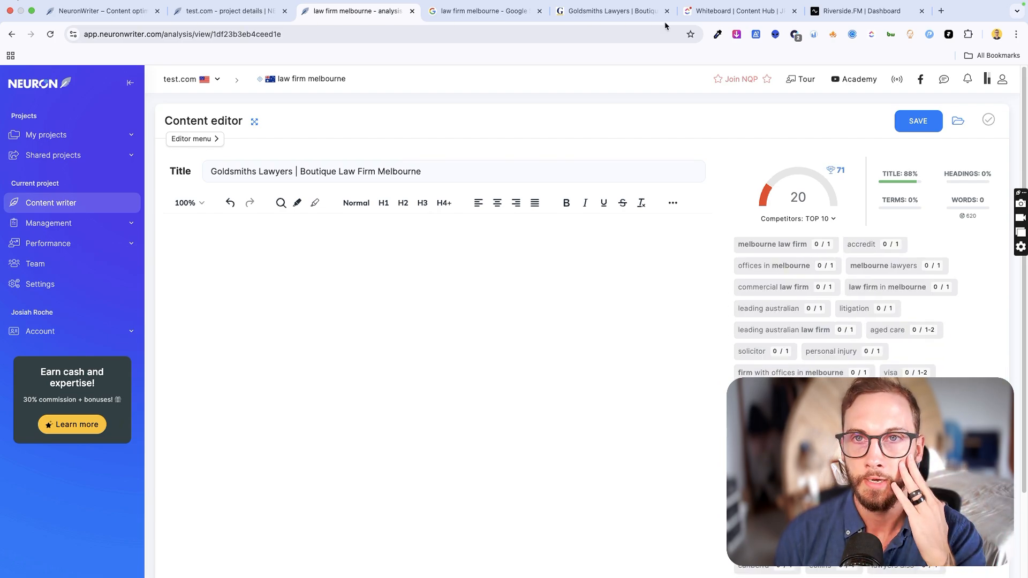
- Copy the Goldsmiths Lawyers homepage content into the empty article body of the content editor and review the imported text
{"action": "left_click", "coordinate": [637, 10]}
{"action": "scroll", "coordinate": [385, 339], "scroll_direction": "up", "scroll_amount": 10}
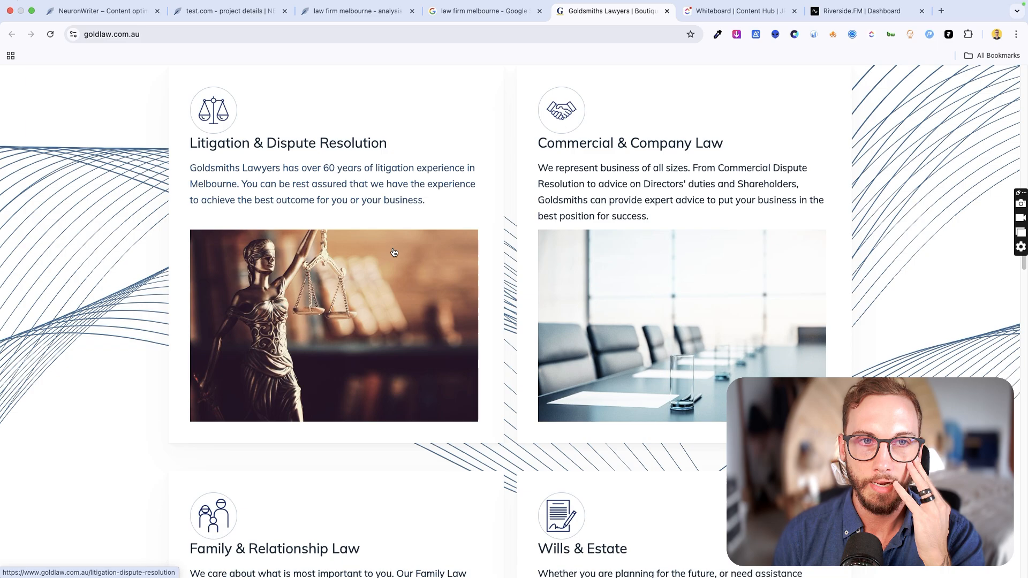
{"action": "scroll", "coordinate": [515, 416], "scroll_direction": "down", "scroll_amount": 2}
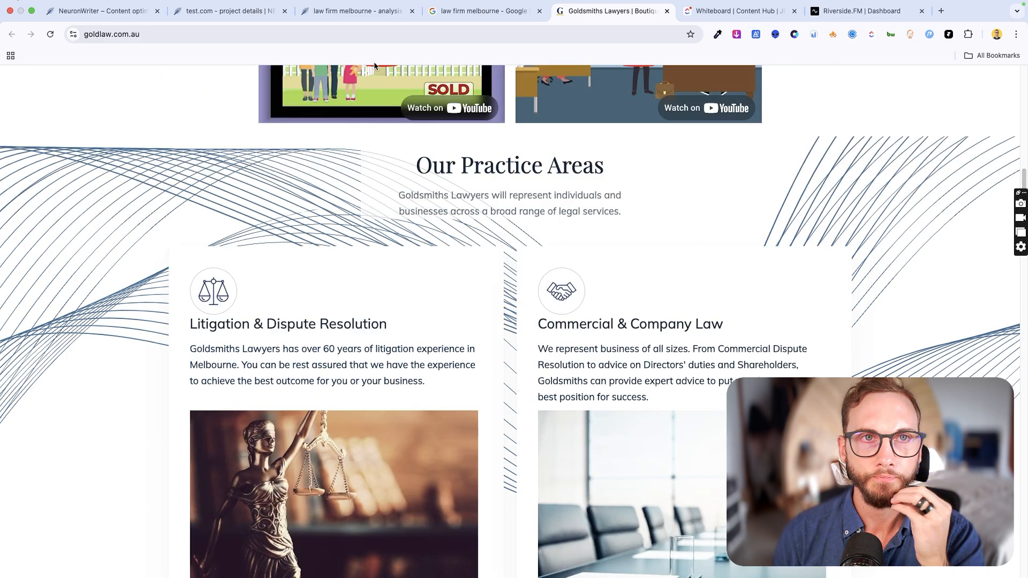
{"action": "left_click", "coordinate": [332, 11]}
{"action": "left_click", "coordinate": [422, 228]}
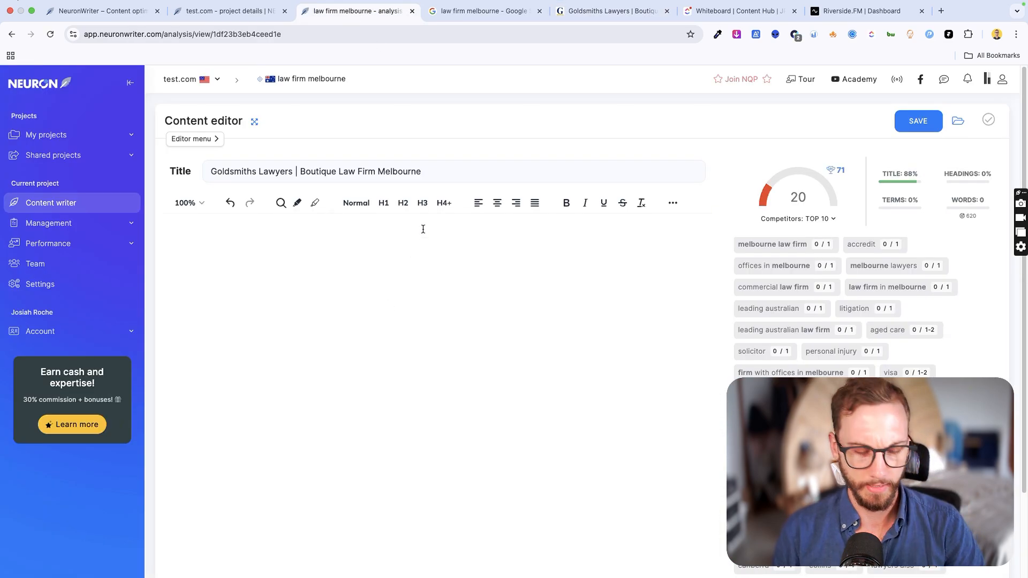
{"action": "key", "text": "cmd+v"}
{"action": "scroll", "coordinate": [375, 268], "scroll_direction": "down", "scroll_amount": 2}
{"action": "scroll", "coordinate": [331, 308], "scroll_direction": "up", "scroll_amount": 6}
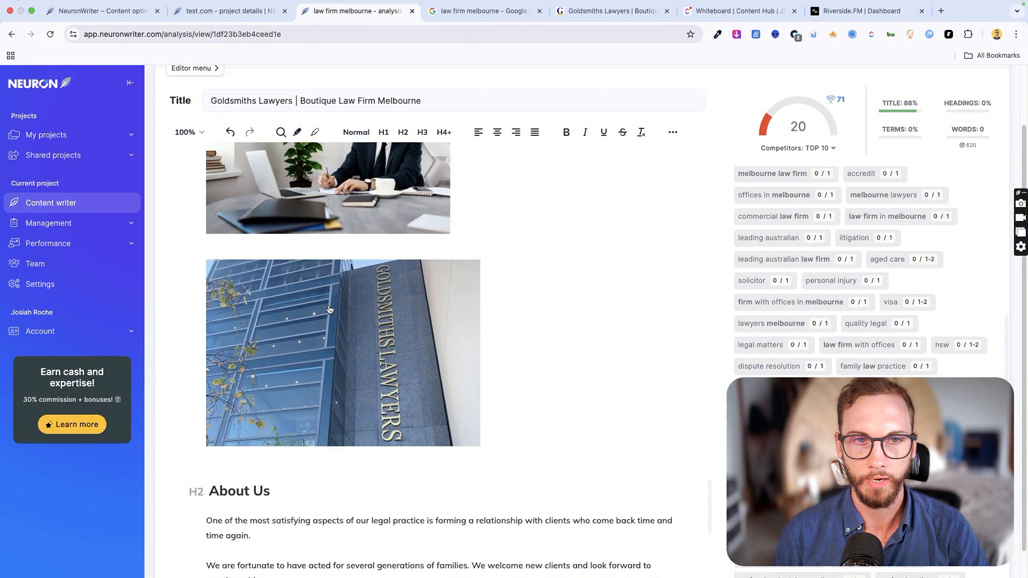
{"action": "scroll", "coordinate": [330, 309], "scroll_direction": "up", "scroll_amount": 15}
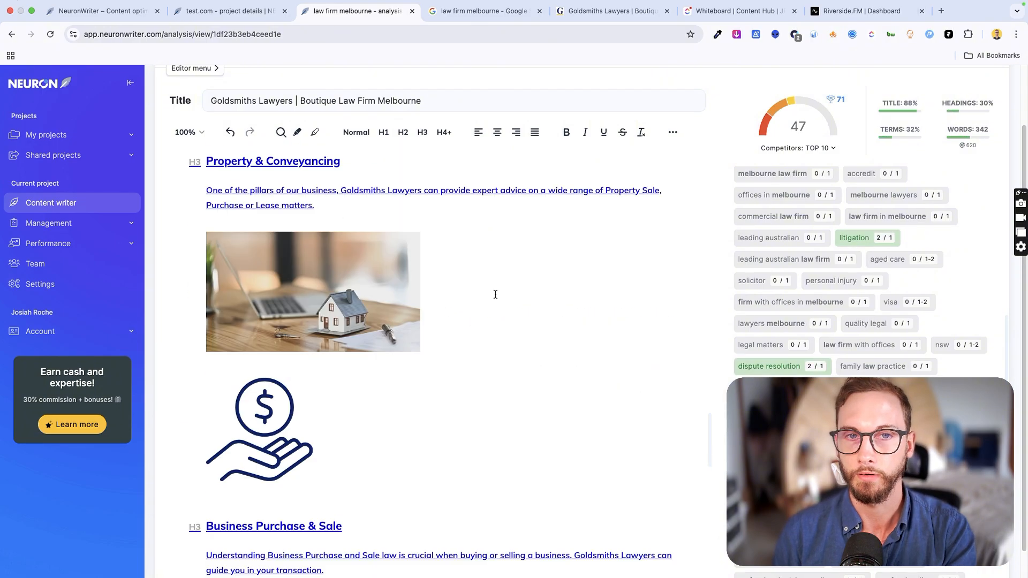
{"action": "scroll", "coordinate": [571, 266], "scroll_direction": "up", "scroll_amount": 4}
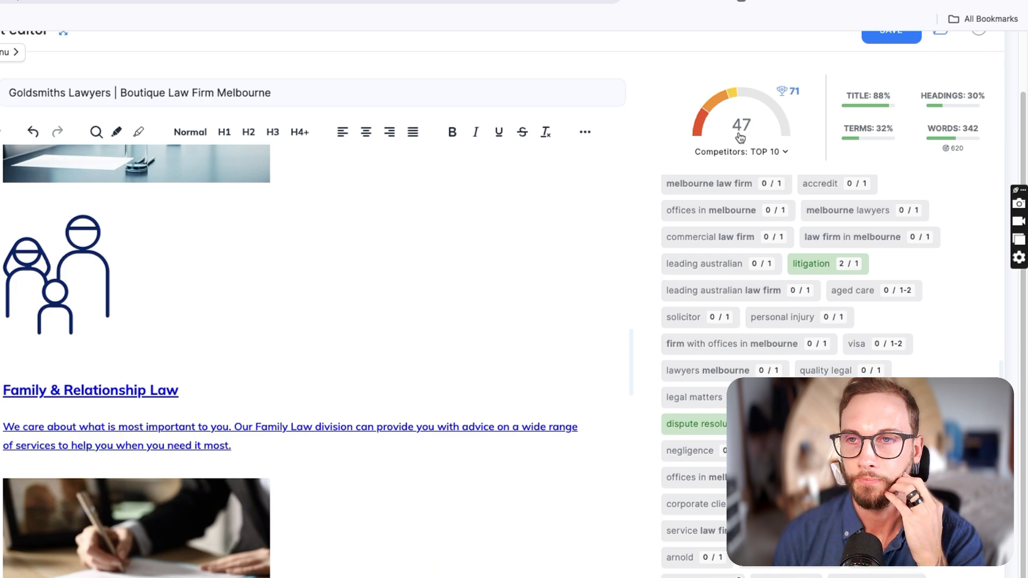
- Compare the article's content score with the competitors' top score and review the remaining suggested terms and the imported text
{"action": "scroll", "coordinate": [740, 138], "scroll_direction": "up", "scroll_amount": 1}
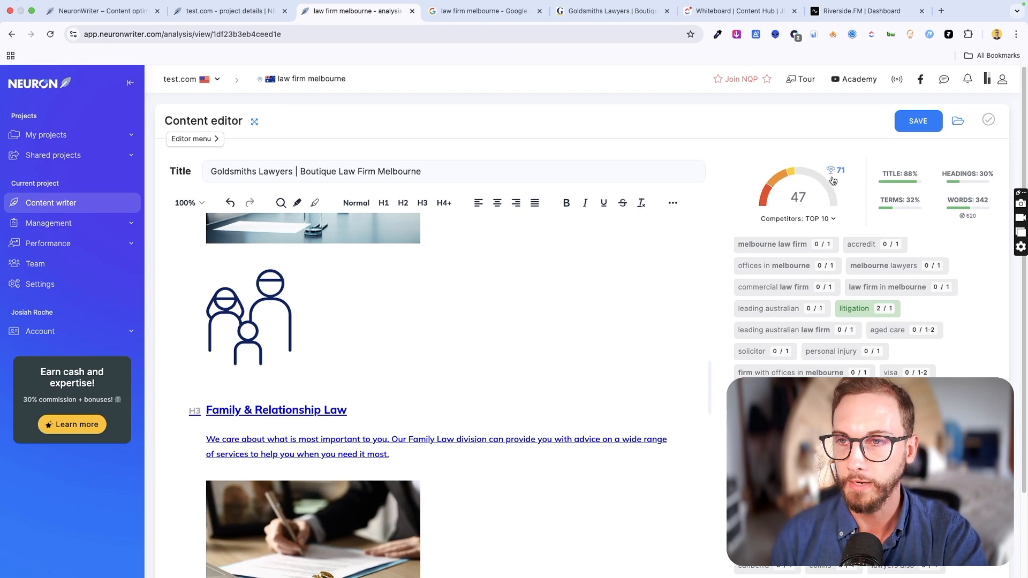
{"action": "mouse_move", "coordinate": [840, 174]}
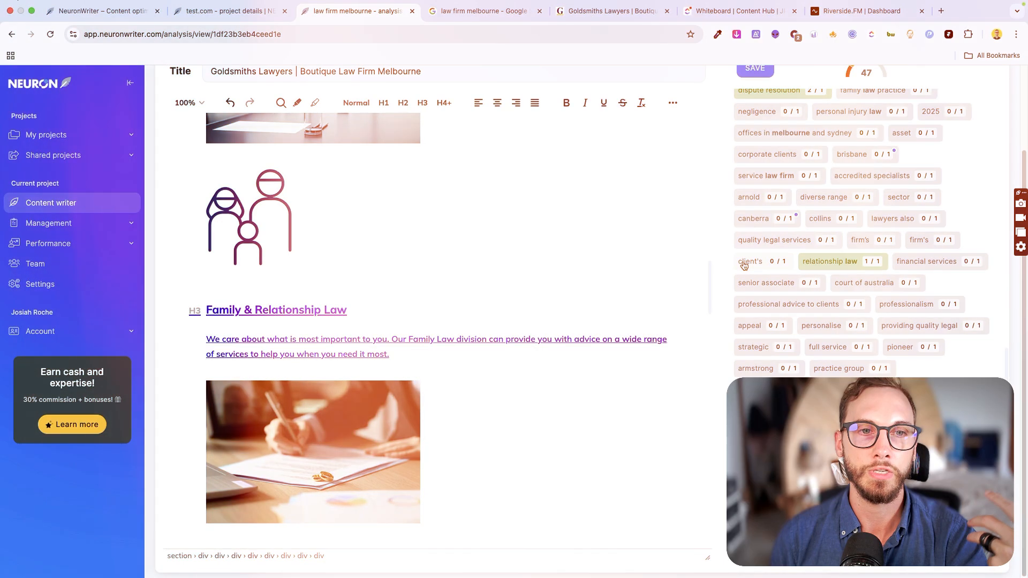
{"action": "scroll", "coordinate": [551, 255], "scroll_direction": "up", "scroll_amount": 15}
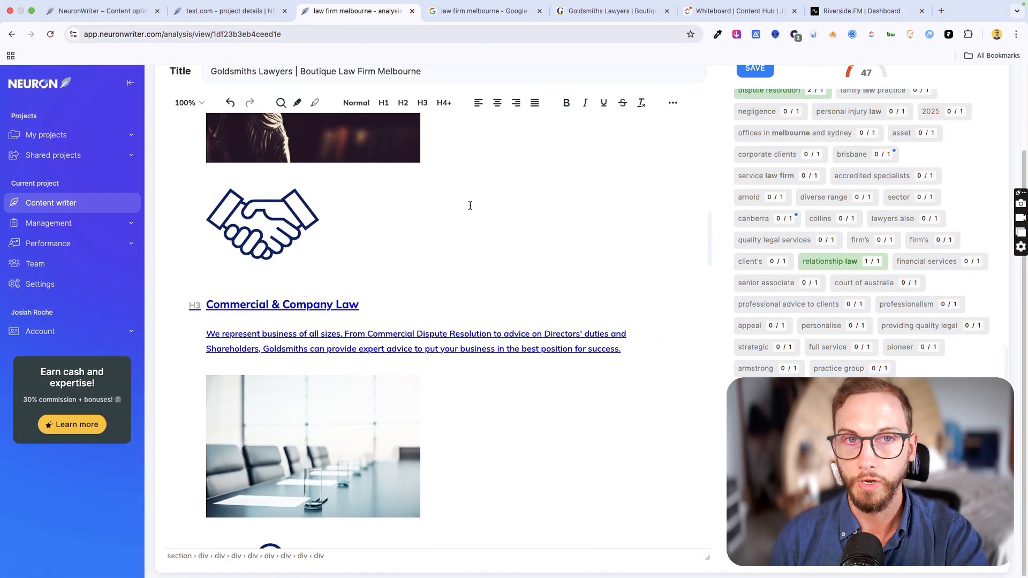
{"action": "scroll", "coordinate": [470, 206], "scroll_direction": "up", "scroll_amount": 2}
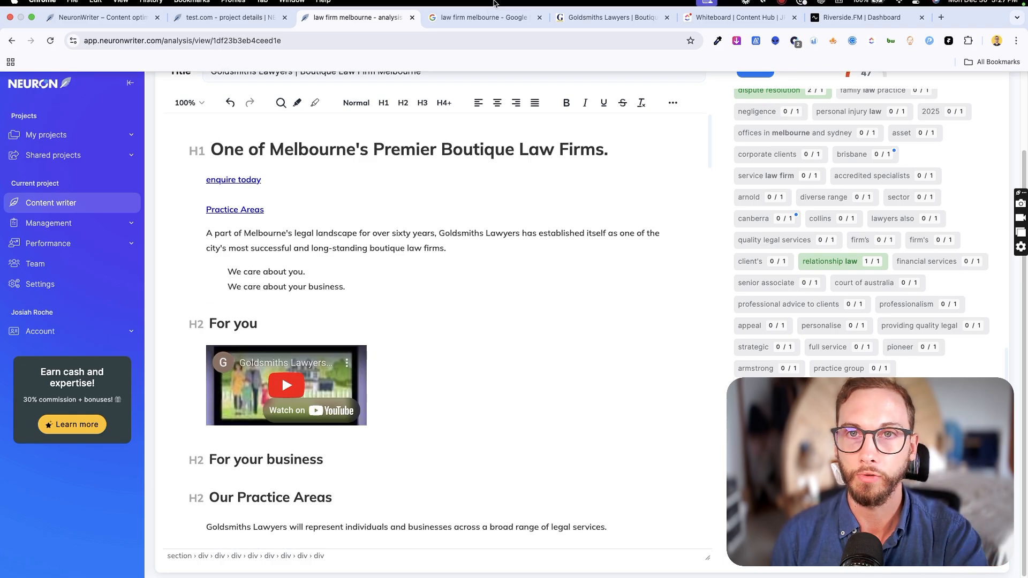
- Review the practice area sections on the live Goldsmiths Lawyers homepage
{"action": "left_click", "coordinate": [600, 22]}
{"action": "scroll", "coordinate": [407, 184], "scroll_direction": "down", "scroll_amount": 4}
{"action": "scroll", "coordinate": [471, 212], "scroll_direction": "up", "scroll_amount": 20}
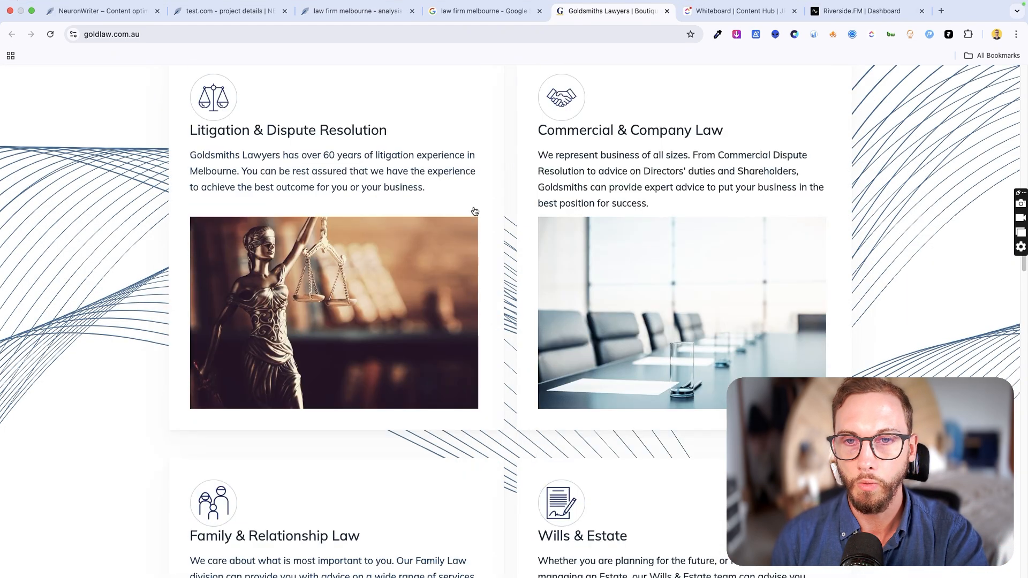
{"action": "scroll", "coordinate": [471, 213], "scroll_direction": "down", "scroll_amount": 12}
{"action": "scroll", "coordinate": [470, 212], "scroll_direction": "down", "scroll_amount": 15}
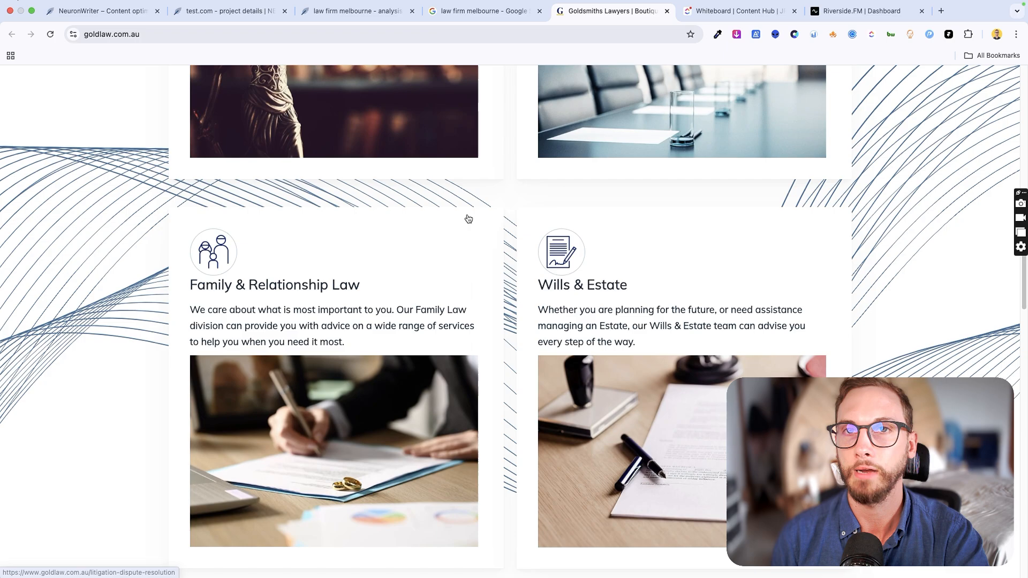
{"action": "scroll", "coordinate": [415, 140], "scroll_direction": "up", "scroll_amount": 15}
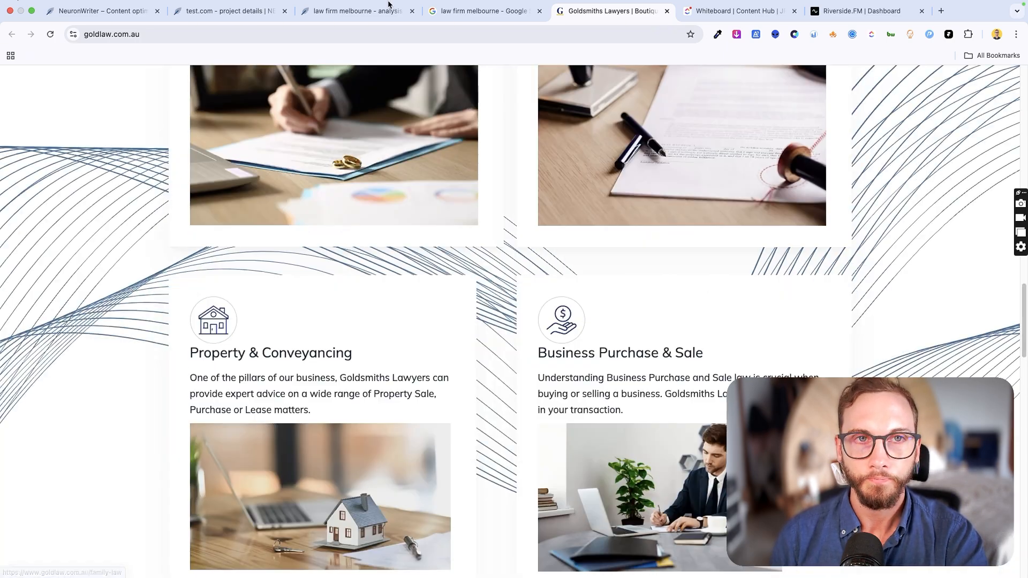
- Back in the content editor, add the suggested term "offices in melbourne and sydney" on a new line below "We care about your business."
{"action": "left_click", "coordinate": [358, 10]}
{"action": "scroll", "coordinate": [496, 191], "scroll_direction": "up", "scroll_amount": 4}
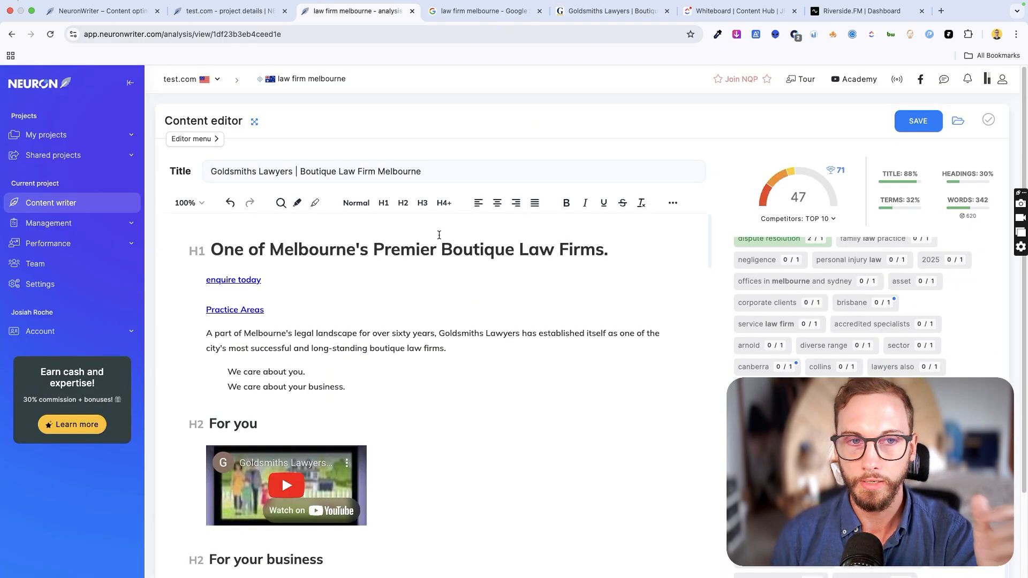
{"action": "scroll", "coordinate": [260, 323], "scroll_direction": "down", "scroll_amount": 3}
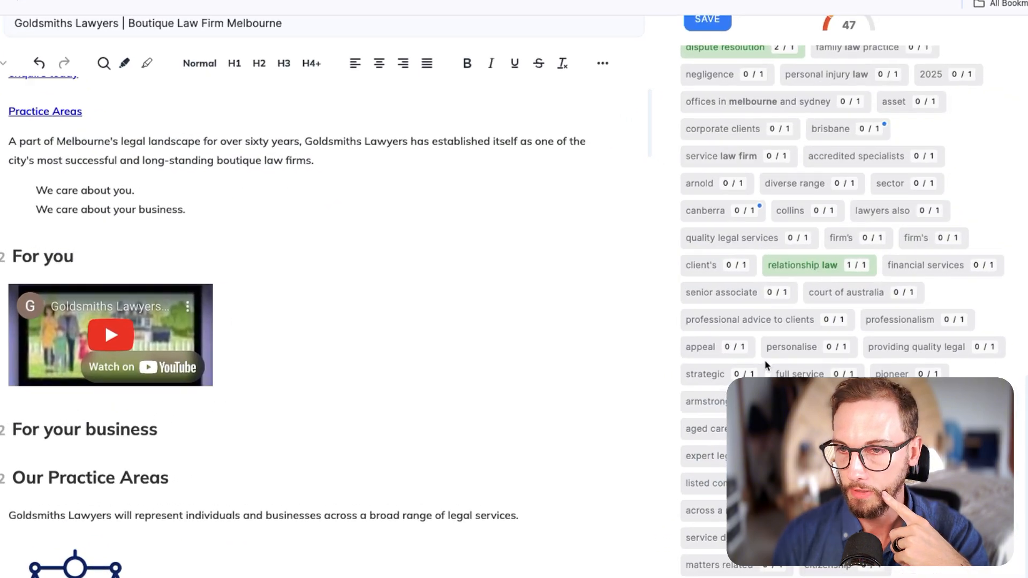
{"action": "scroll", "coordinate": [693, 347], "scroll_direction": "up", "scroll_amount": 3}
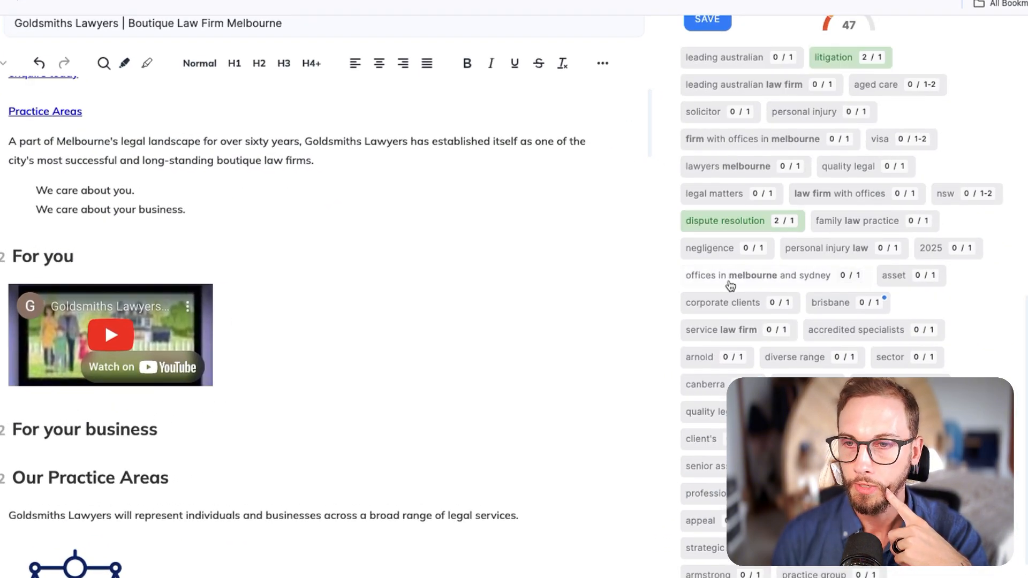
{"action": "key", "text": "Return"}
{"action": "key", "text": "Return"}
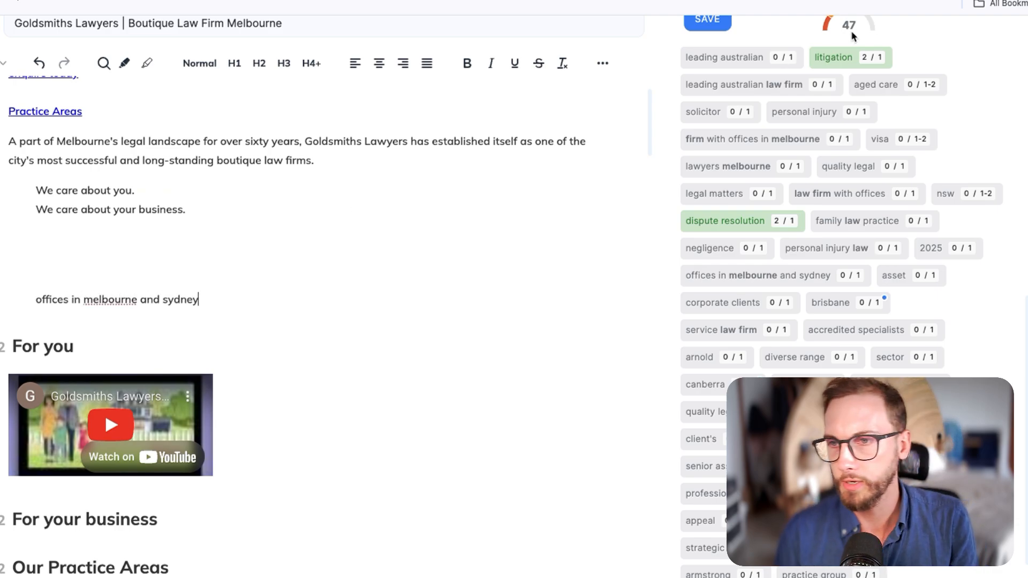
{"action": "left_click", "coordinate": [755, 281]}
{"action": "left_click", "coordinate": [741, 300]}
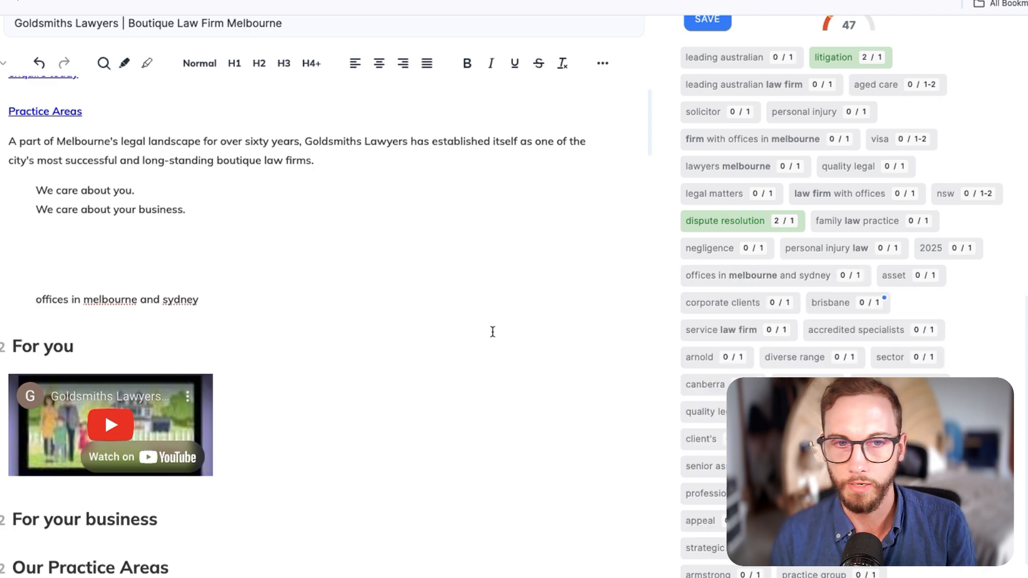
{"action": "left_click", "coordinate": [493, 331]}
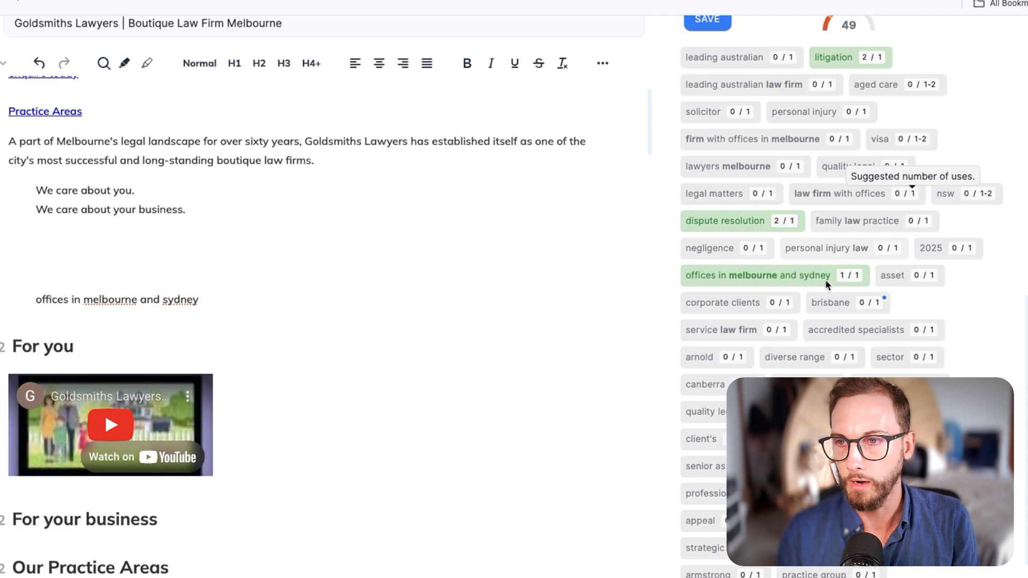
- Check the content score and basic terms, and copy the extended terms as a plain list
{"action": "scroll", "coordinate": [805, 291], "scroll_direction": "up", "scroll_amount": 10}
{"action": "scroll", "coordinate": [798, 283], "scroll_direction": "up", "scroll_amount": 2}
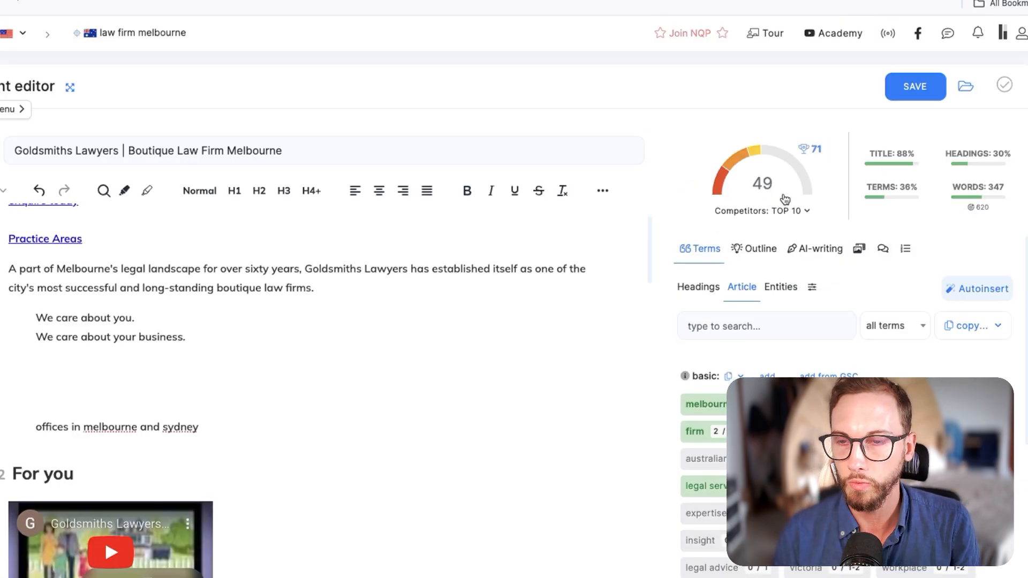
{"action": "scroll", "coordinate": [736, 302], "scroll_direction": "down", "scroll_amount": 3}
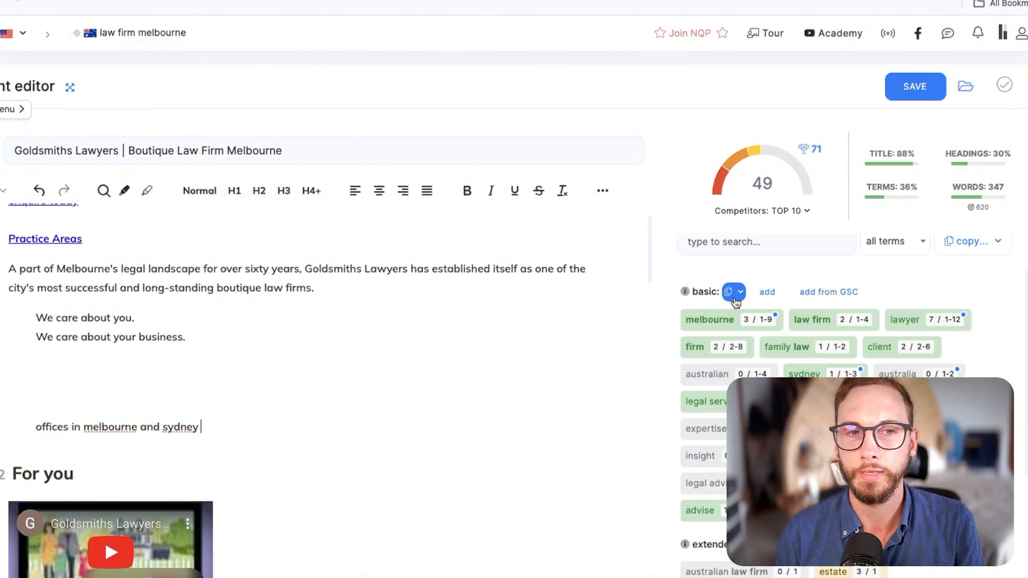
{"action": "scroll", "coordinate": [878, 362], "scroll_direction": "down", "scroll_amount": 5}
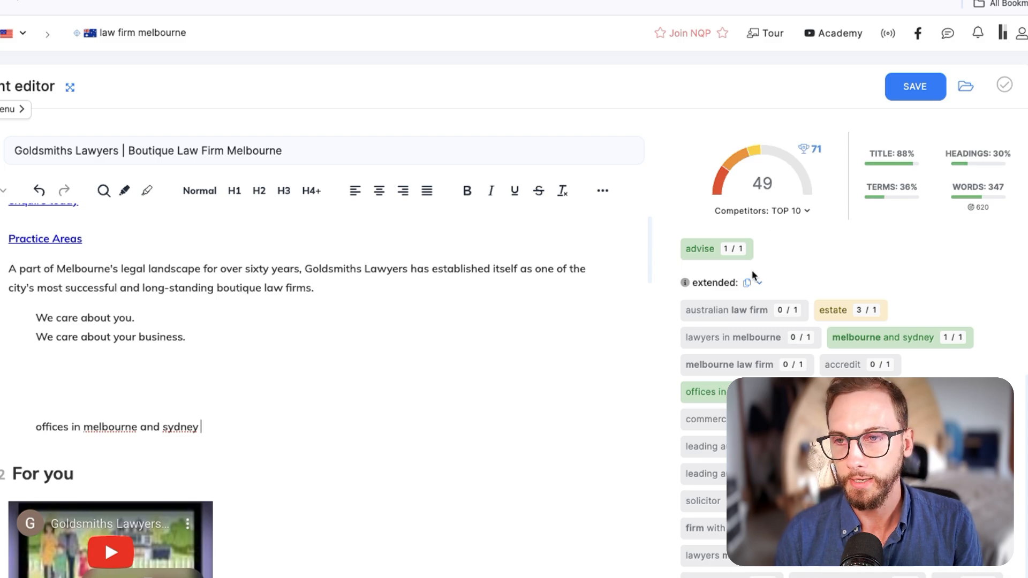
{"action": "left_click", "coordinate": [754, 282]}
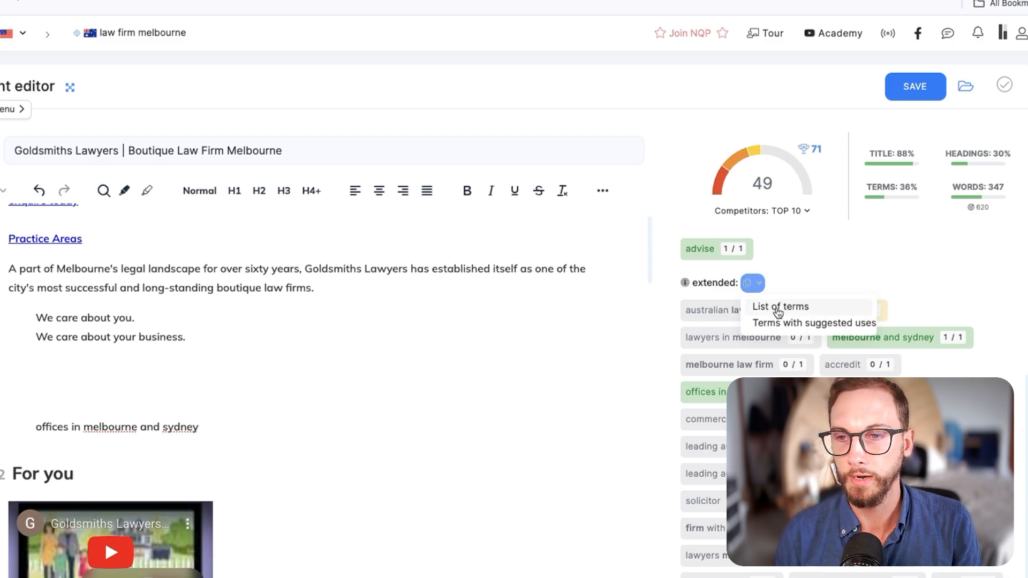
{"action": "left_click", "coordinate": [778, 308]}
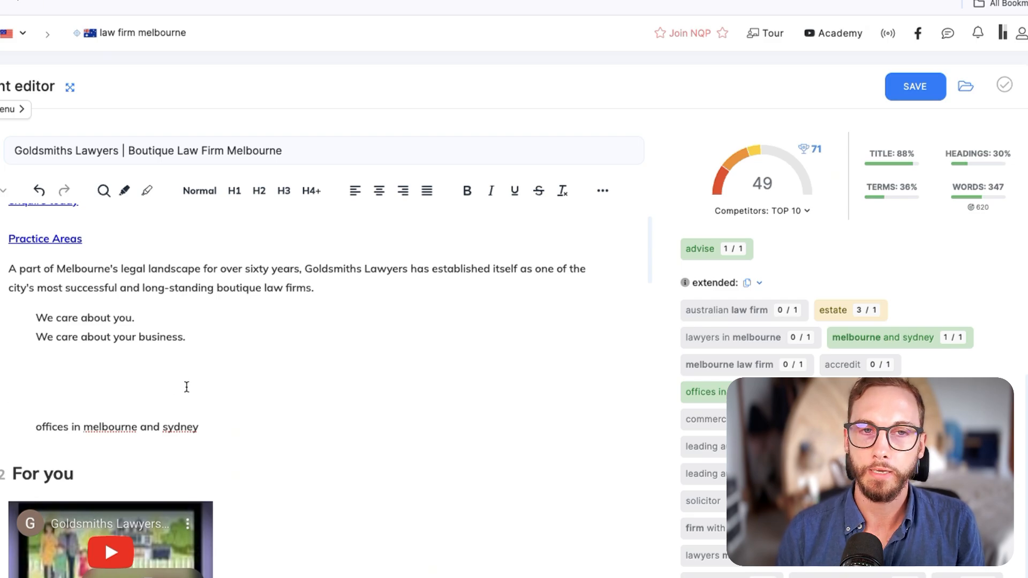
- Copy the whole article, switch to ChatGPT and submit the text in a new chat below a dictated instruction
{"action": "left_click", "coordinate": [245, 338]}
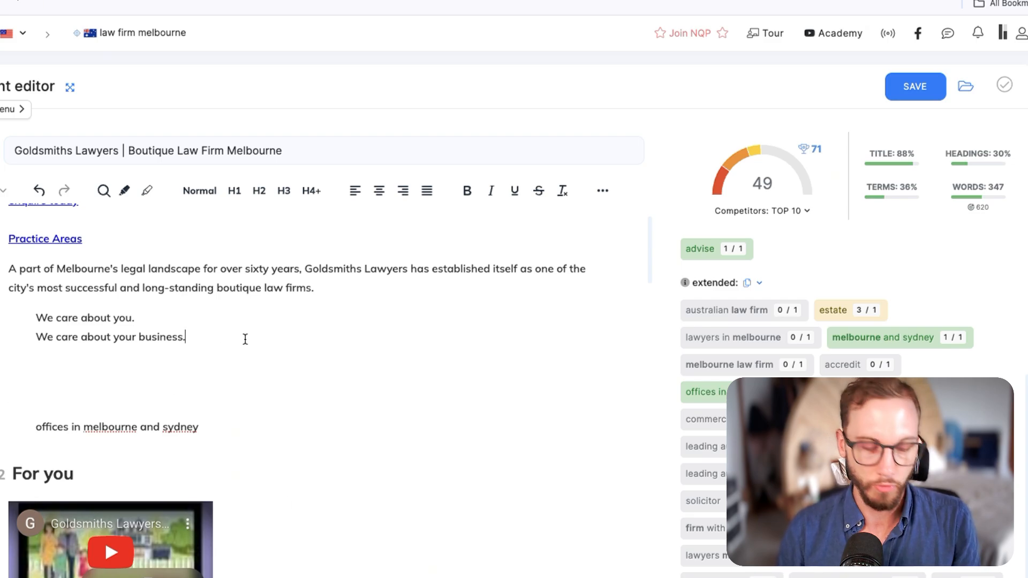
{"action": "key", "text": "ctrl+a"}
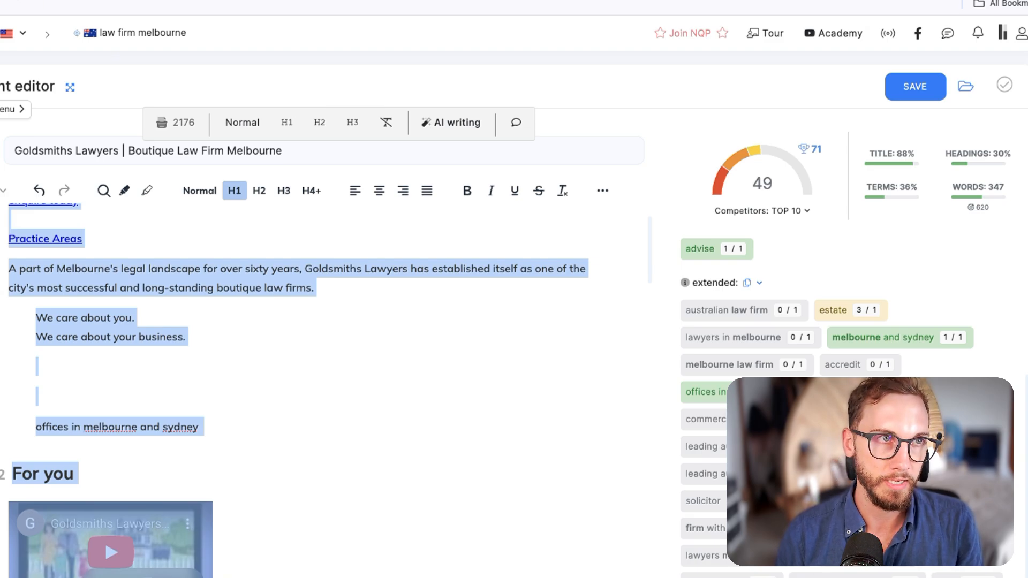
{"action": "key", "text": "super+Tab"}
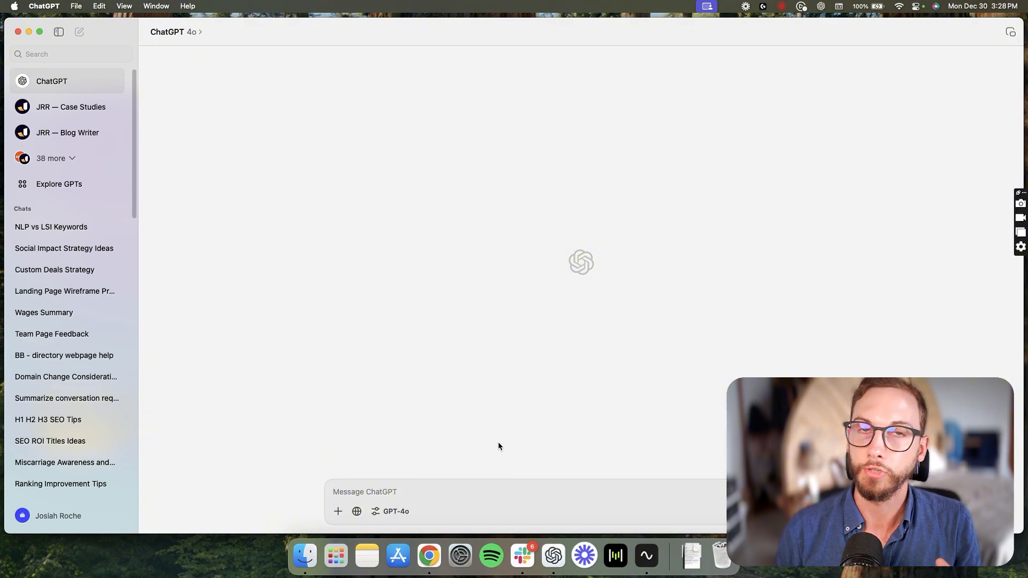
{"action": "left_click", "coordinate": [807, 511]}
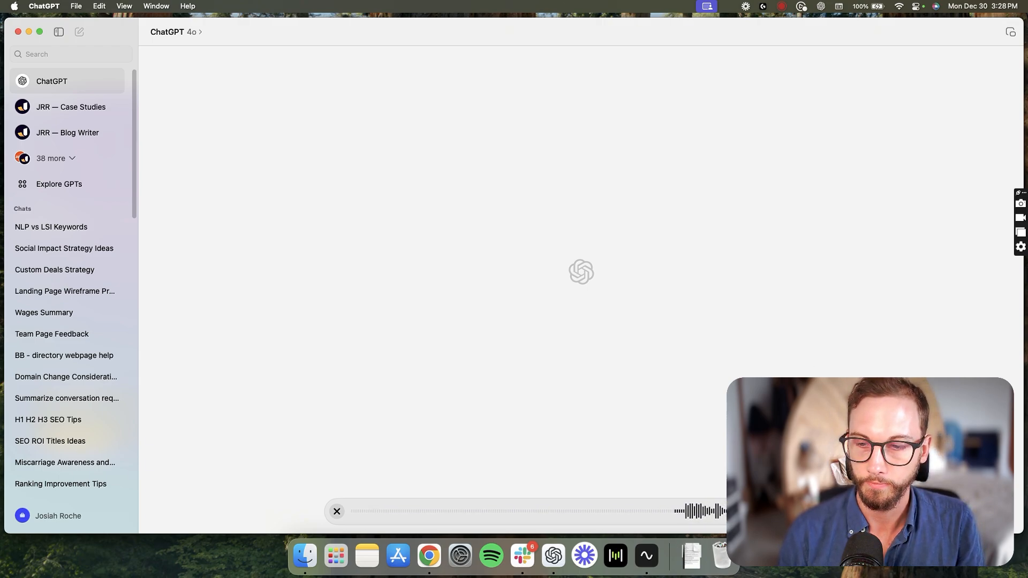
{"action": "key", "text": "shift+Return"}
{"action": "key", "text": "shift+Return"}
{"action": "key", "text": "super+v"}
{"action": "key", "text": "Return"}
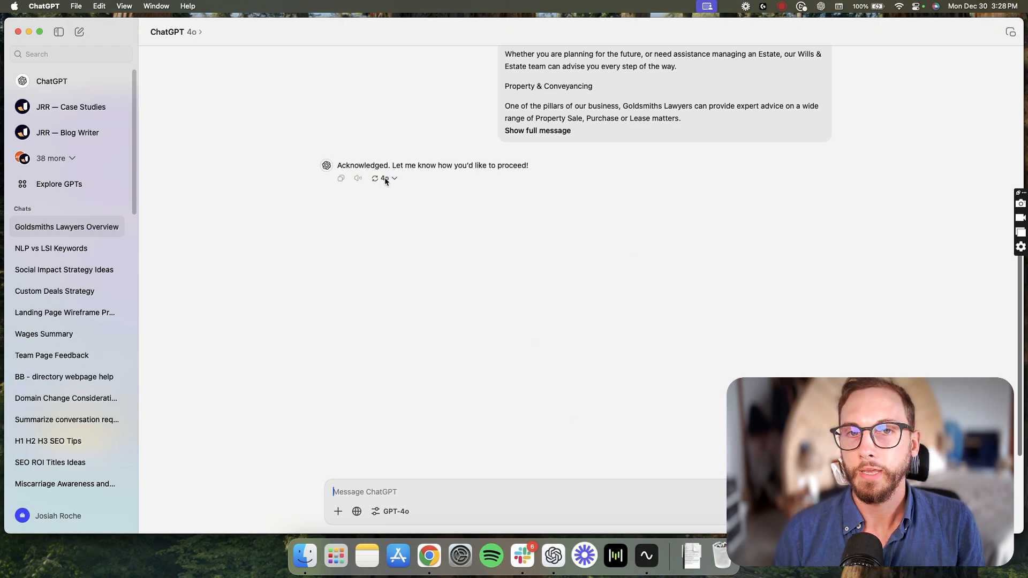
- Return to the NeuronWriter content editor in Chrome and copy the list of extended terms without their suggested uses
{"action": "left_click", "coordinate": [429, 556]}
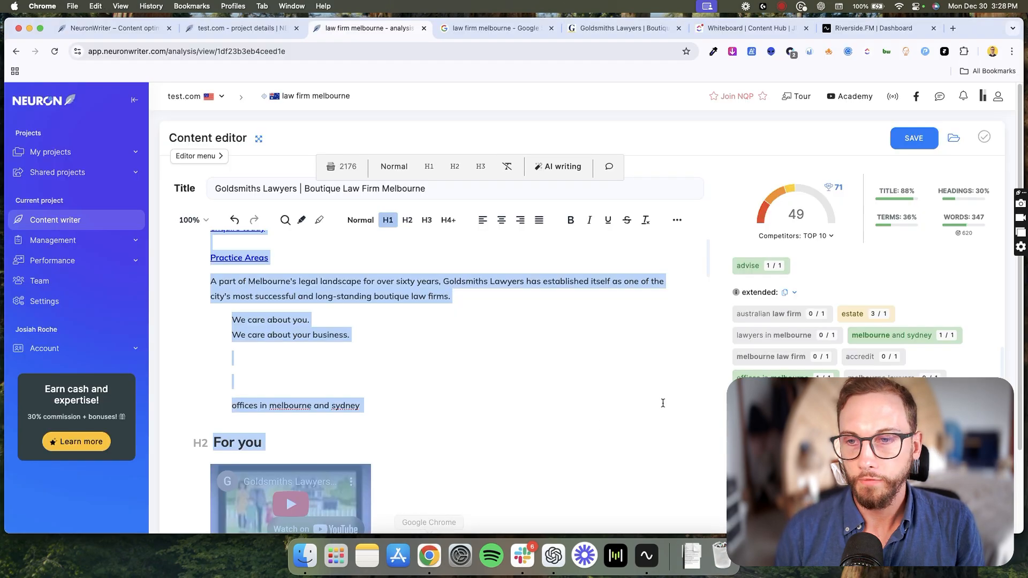
{"action": "scroll", "coordinate": [799, 323], "scroll_direction": "down", "scroll_amount": 5}
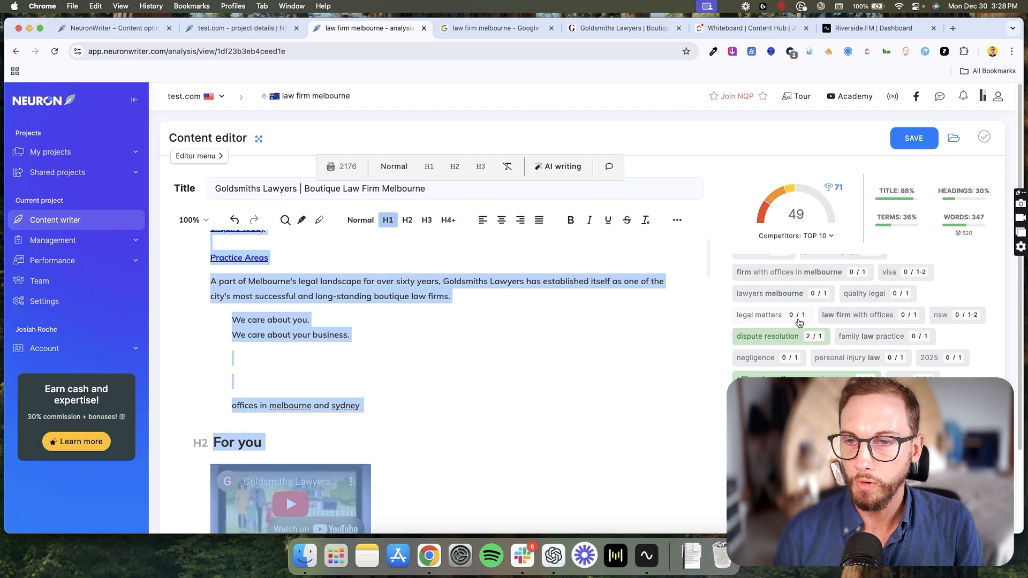
{"action": "scroll", "coordinate": [799, 323], "scroll_direction": "up", "scroll_amount": 10}
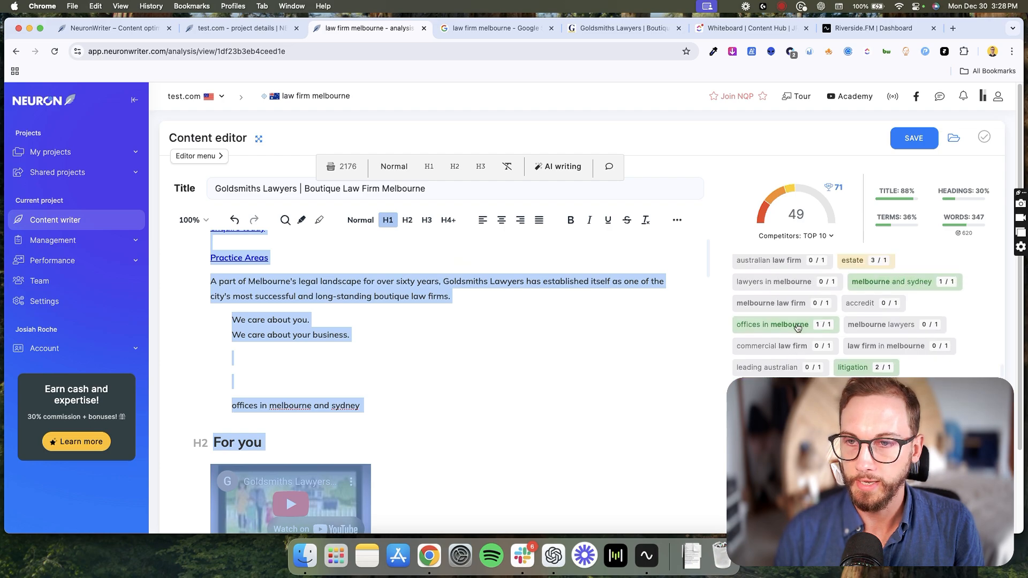
{"action": "scroll", "coordinate": [798, 328], "scroll_direction": "up", "scroll_amount": 2}
{"action": "left_click", "coordinate": [790, 297]}
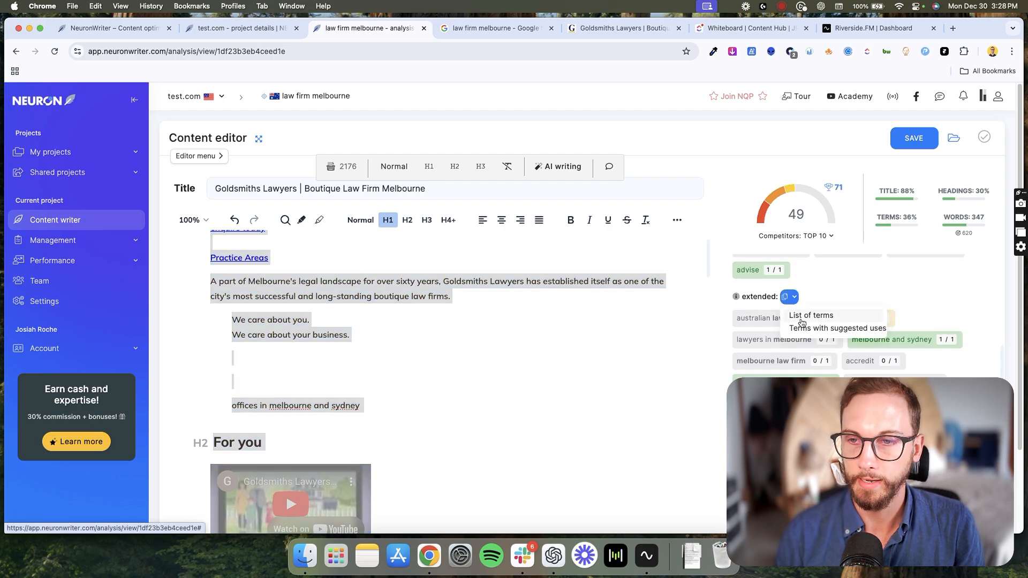
{"action": "left_click", "coordinate": [801, 320]}
{"action": "left_click", "coordinate": [694, 339]}
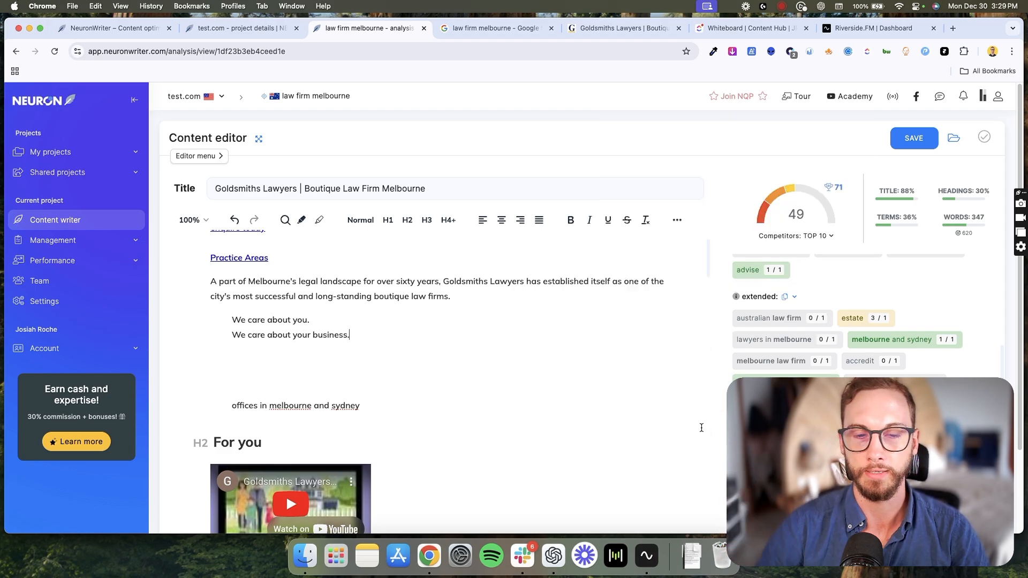
- In ChatGPT, submit the extended terms with a request to inject them naturally into the content above, avoiding keyword stuffing and adding sentences
{"action": "left_click", "coordinate": [554, 556]}
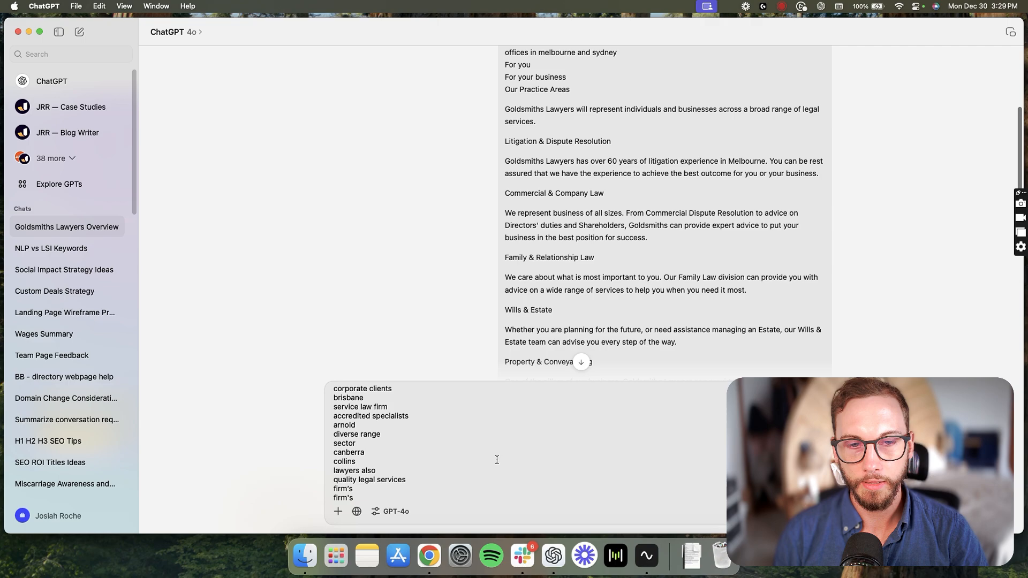
{"action": "scroll", "coordinate": [432, 447], "scroll_direction": "up", "scroll_amount": 5}
{"action": "scroll", "coordinate": [429, 447], "scroll_direction": "up", "scroll_amount": 4}
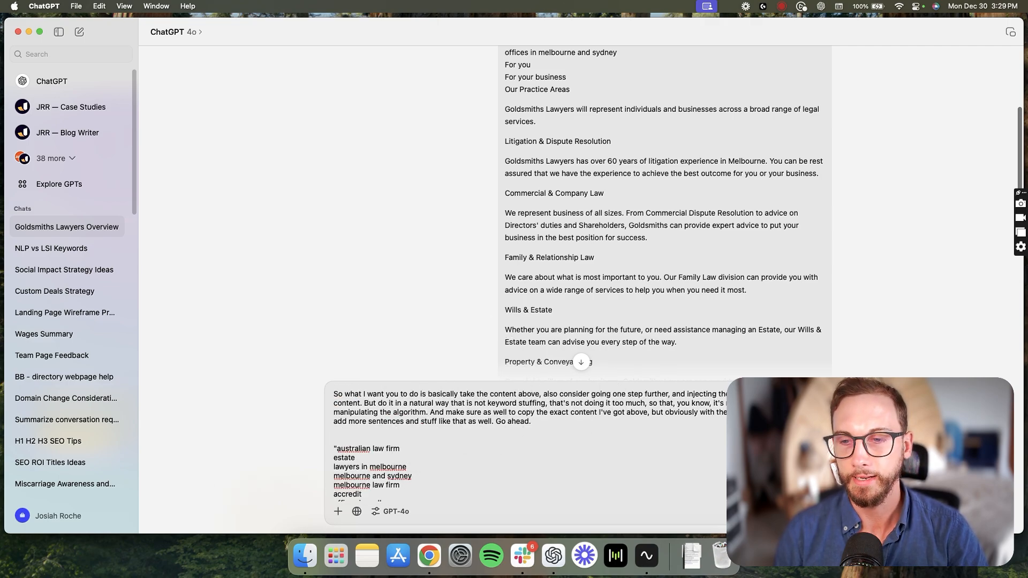
{"action": "key", "text": "Return"}
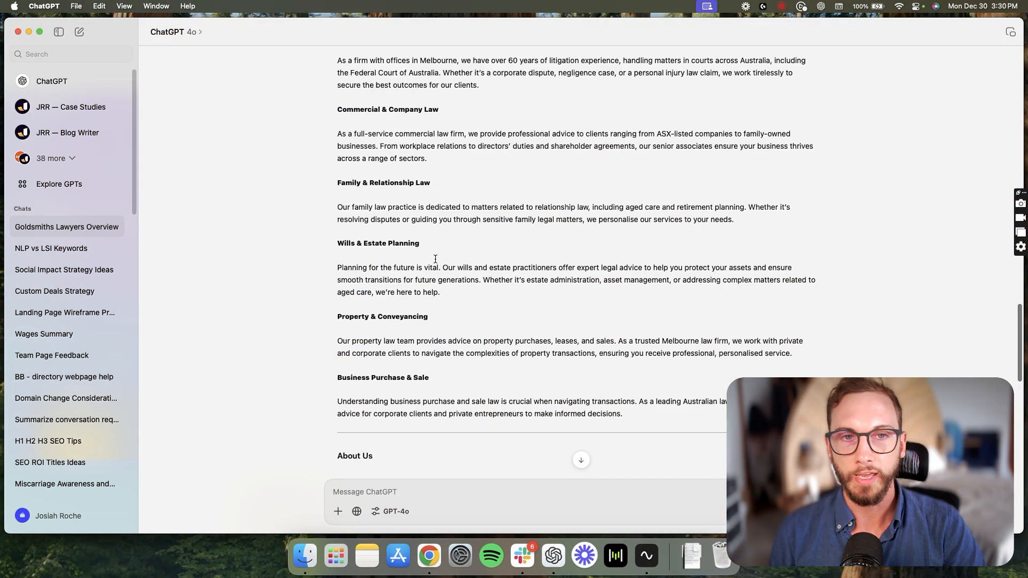
- Copy ChatGPT's revised content from "One of Melbourne's Premier Boutique Law Firms" onward and replace the article in the NeuronWriter editor with it
{"action": "scroll", "coordinate": [329, 205], "scroll_direction": "up", "scroll_amount": 1}
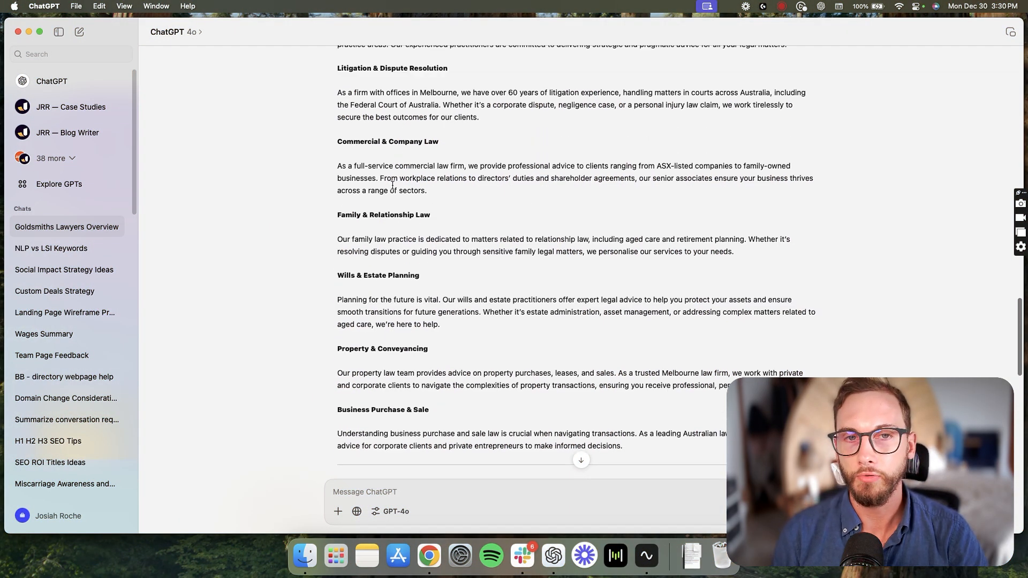
{"action": "scroll", "coordinate": [418, 179], "scroll_direction": "up", "scroll_amount": 10}
{"action": "scroll", "coordinate": [320, 235], "scroll_direction": "down", "scroll_amount": 3}
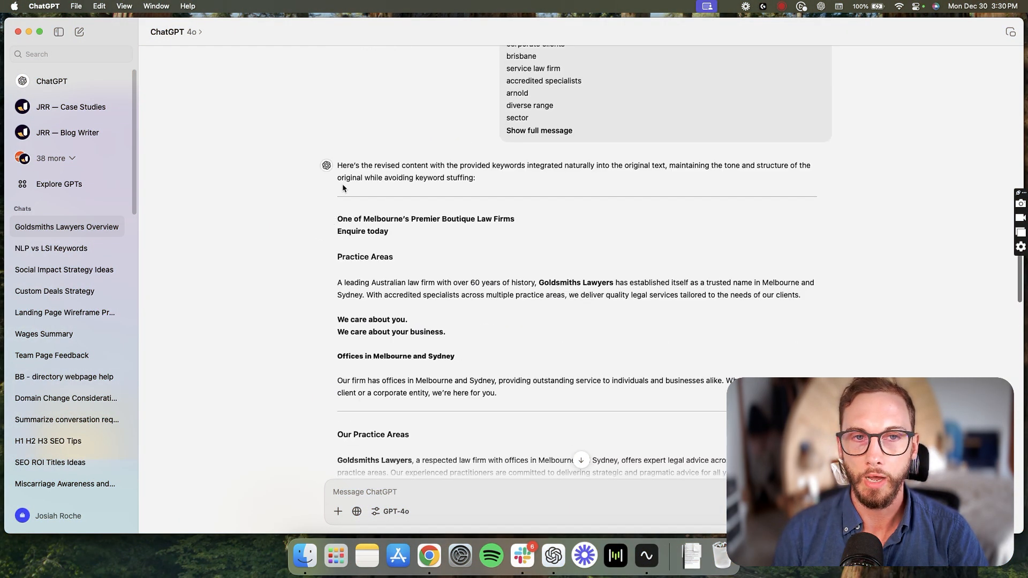
{"action": "left_click_drag", "start_coordinate": [343, 189], "coordinate": [567, 408]}
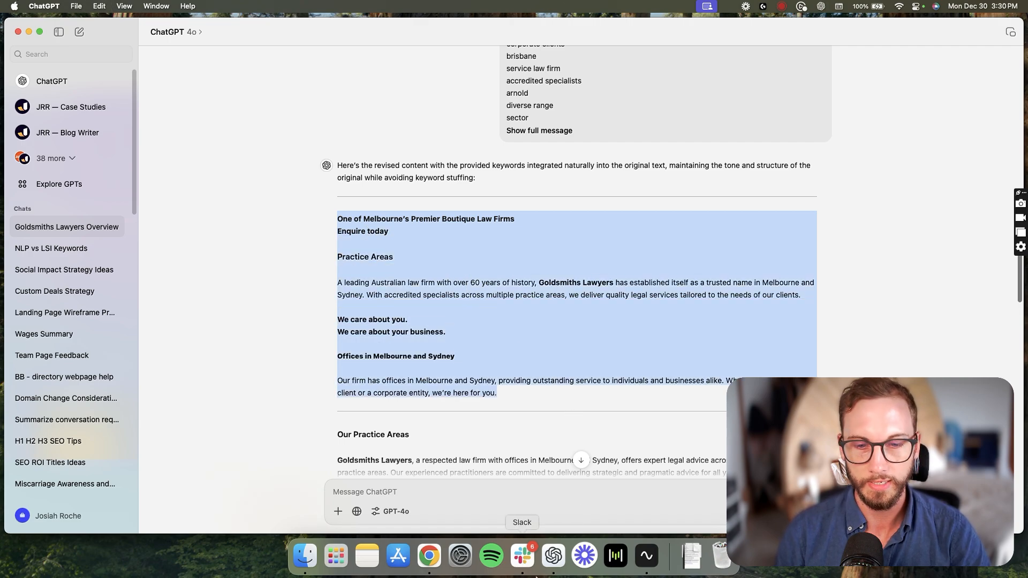
{"action": "left_click", "coordinate": [429, 556]}
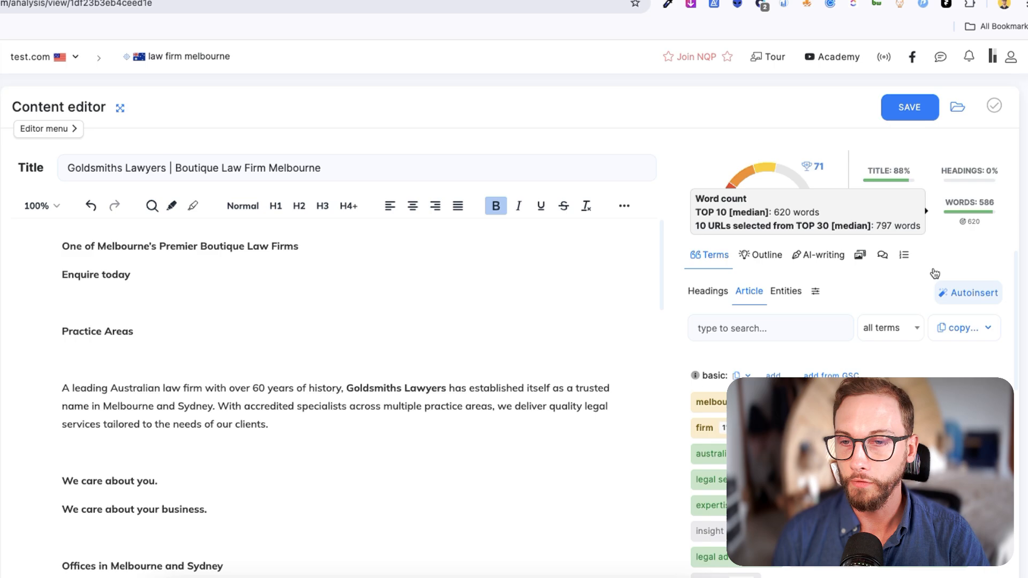
- Review the content score and the usage of the basic and extended terms for the revised article
{"action": "scroll", "coordinate": [933, 268], "scroll_direction": "down", "scroll_amount": 1}
{"action": "mouse_move", "coordinate": [742, 207]}
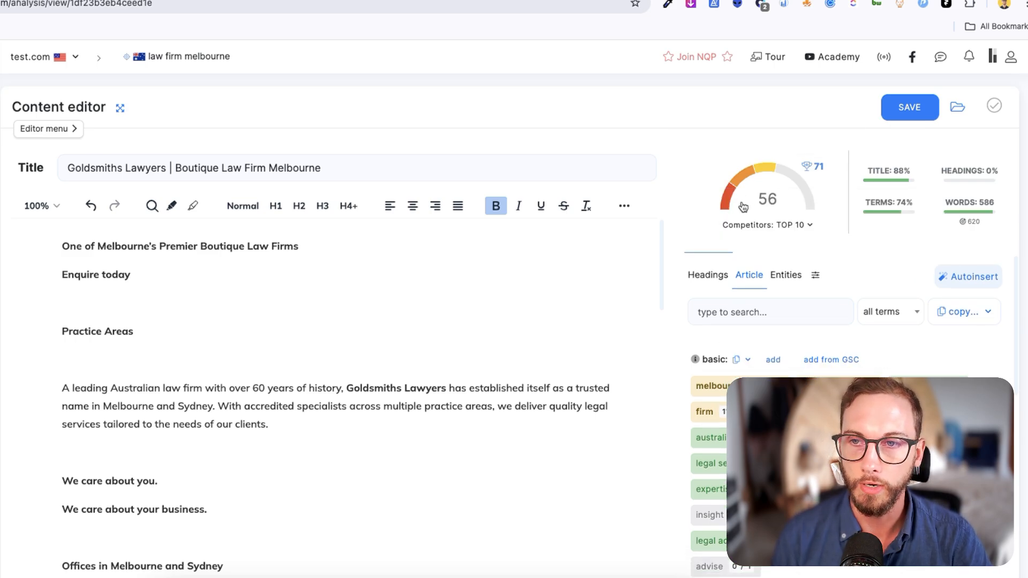
{"action": "scroll", "coordinate": [775, 297], "scroll_direction": "down", "scroll_amount": 2}
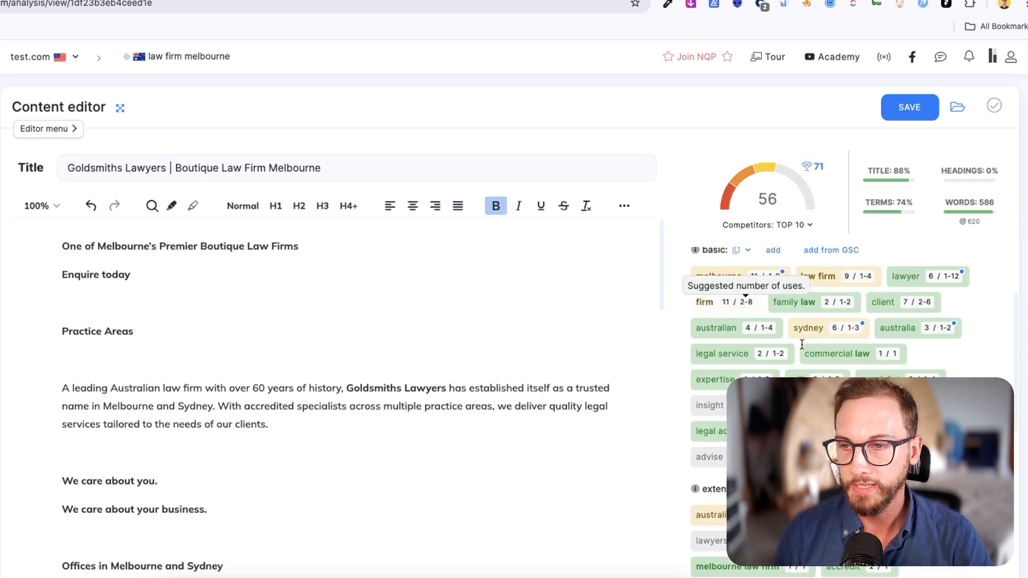
{"action": "scroll", "coordinate": [894, 357], "scroll_direction": "down", "scroll_amount": 6}
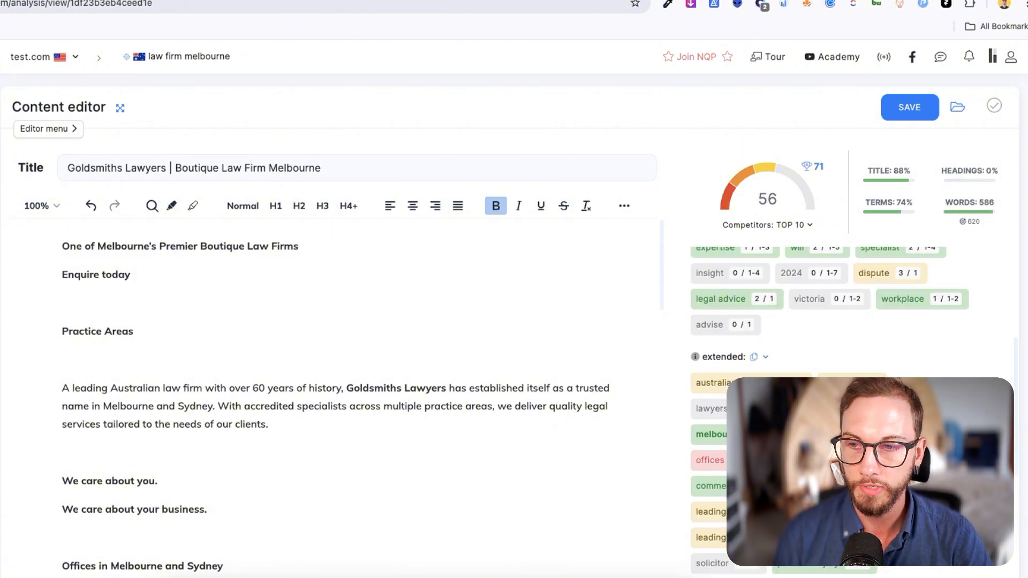
{"action": "scroll", "coordinate": [906, 374], "scroll_direction": "down", "scroll_amount": 1}
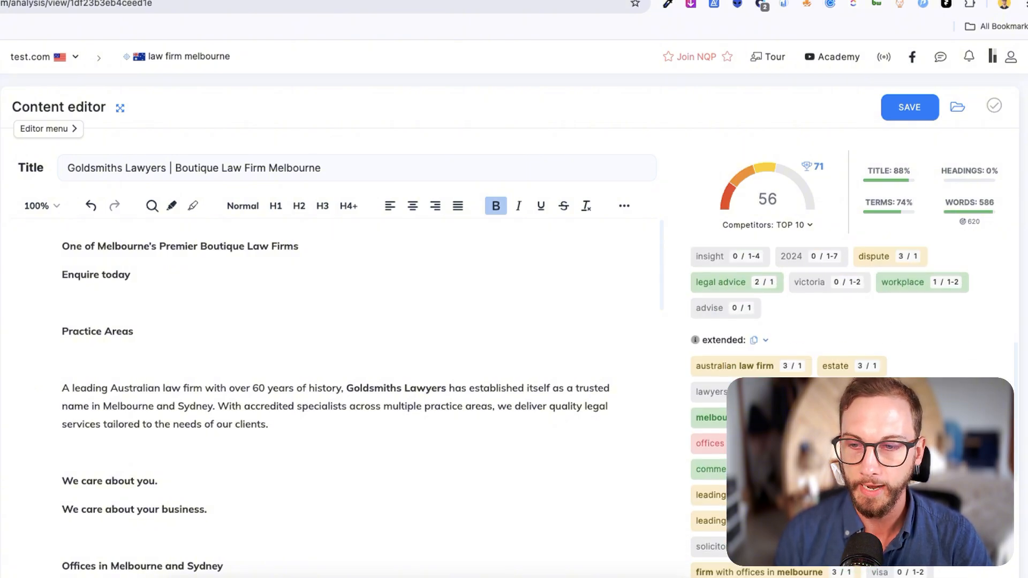
{"action": "scroll", "coordinate": [906, 374], "scroll_direction": "down", "scroll_amount": 5}
{"action": "scroll", "coordinate": [906, 374], "scroll_direction": "down", "scroll_amount": 10}
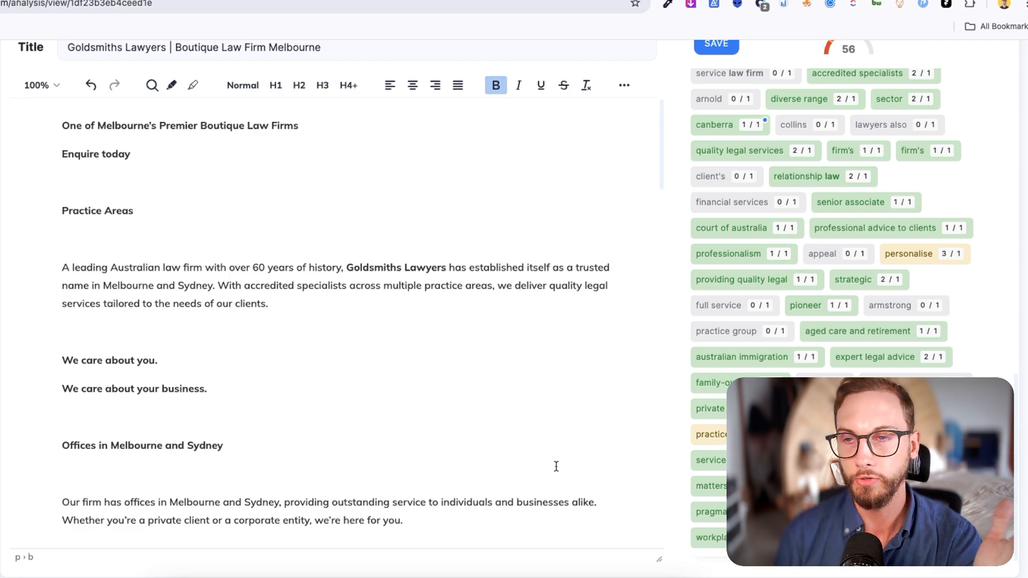
- Read through the revised article in the editor, from its closing sections back to the opening heading
{"action": "scroll", "coordinate": [445, 342], "scroll_direction": "up", "scroll_amount": 3}
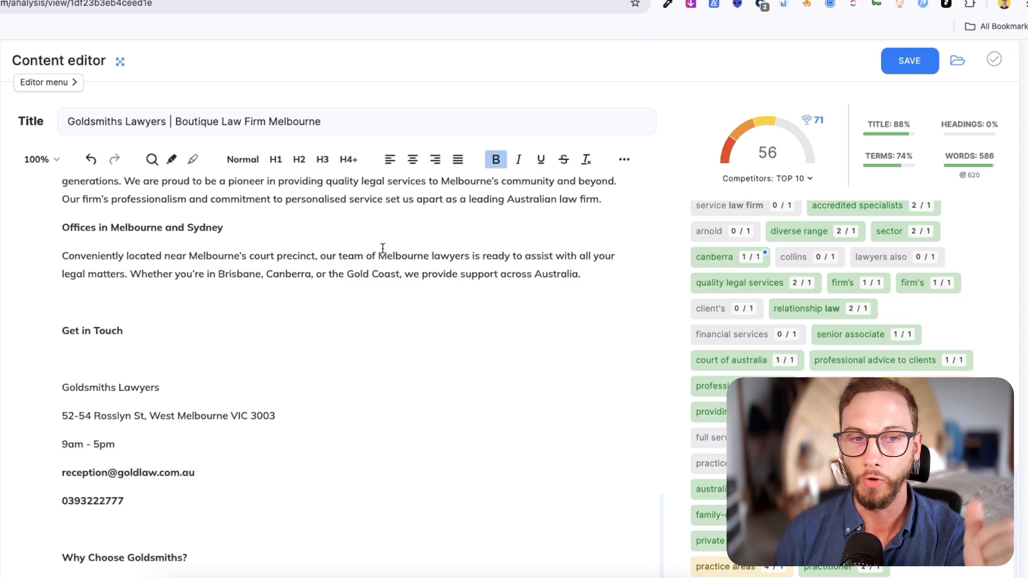
{"action": "scroll", "coordinate": [383, 247], "scroll_direction": "down", "scroll_amount": 5}
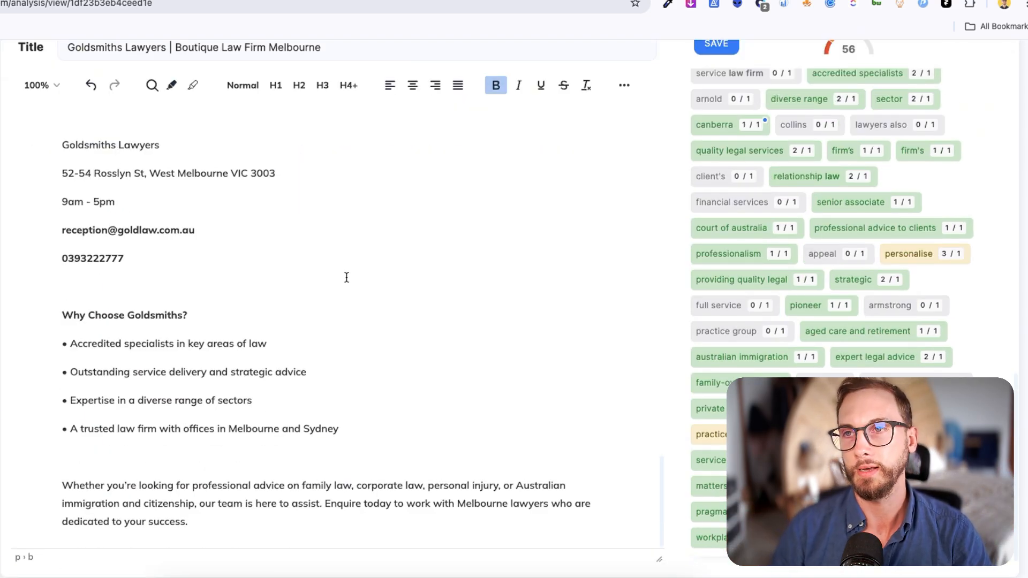
{"action": "scroll", "coordinate": [342, 283], "scroll_direction": "up", "scroll_amount": 6}
{"action": "scroll", "coordinate": [332, 302], "scroll_direction": "up", "scroll_amount": 15}
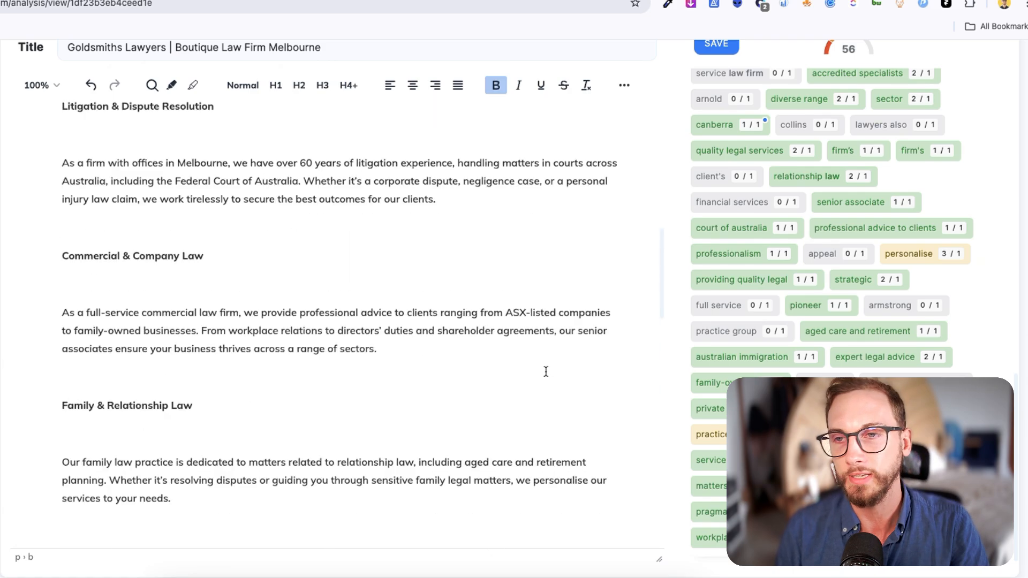
{"action": "scroll", "coordinate": [442, 224], "scroll_direction": "up", "scroll_amount": 3}
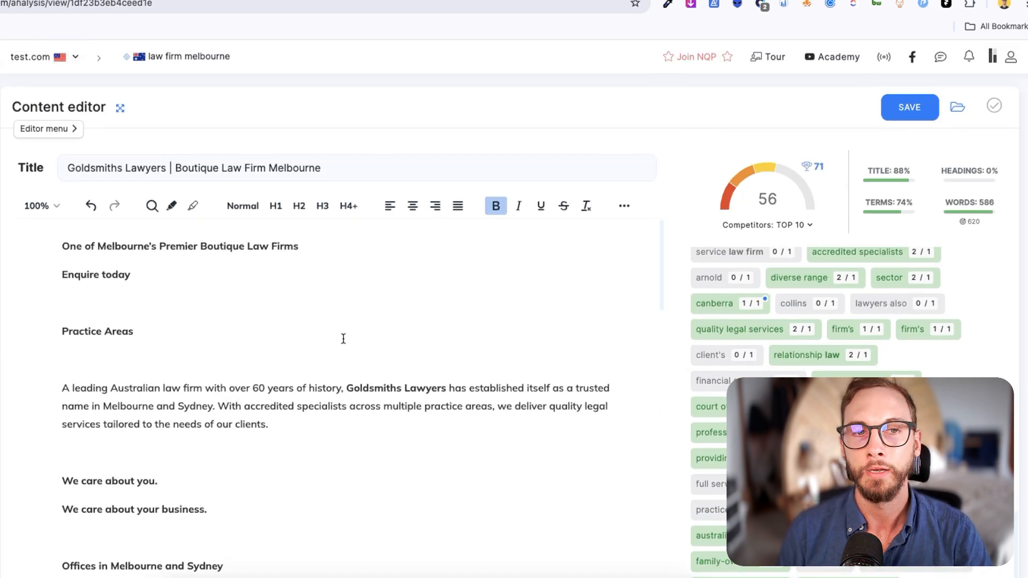